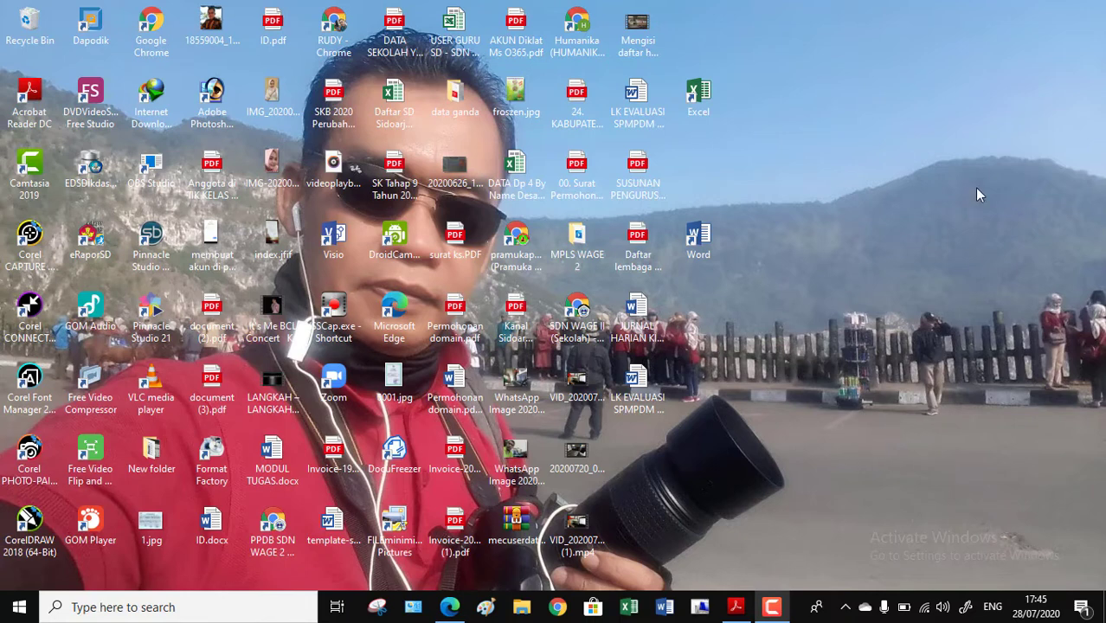
Step: Open Excel and create a new blank workbook
left_click(691, 113)
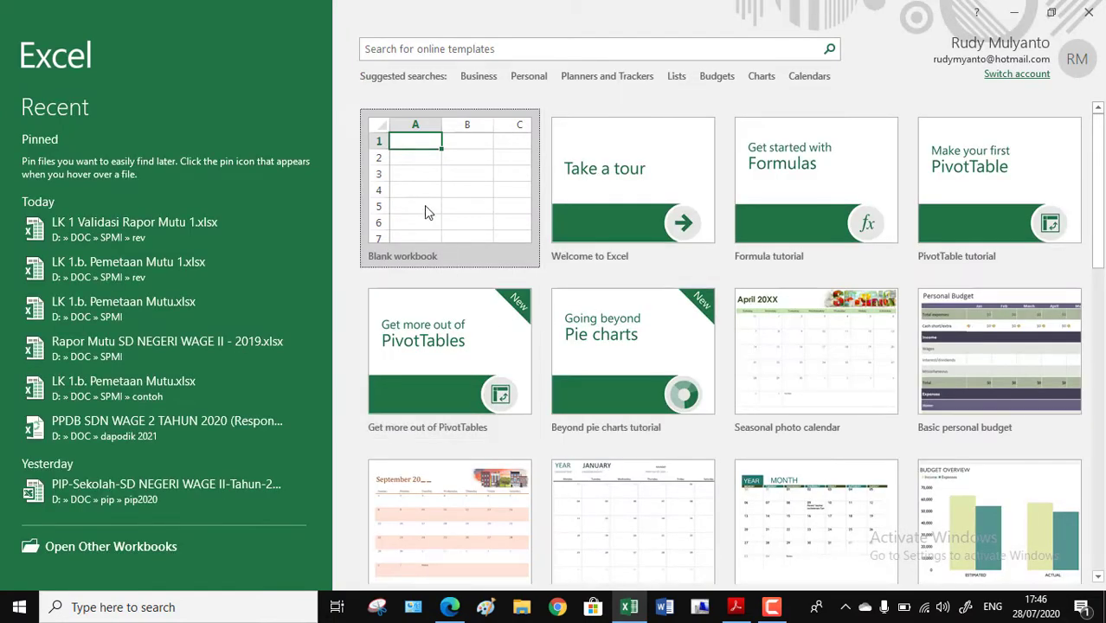
left_click(425, 210)
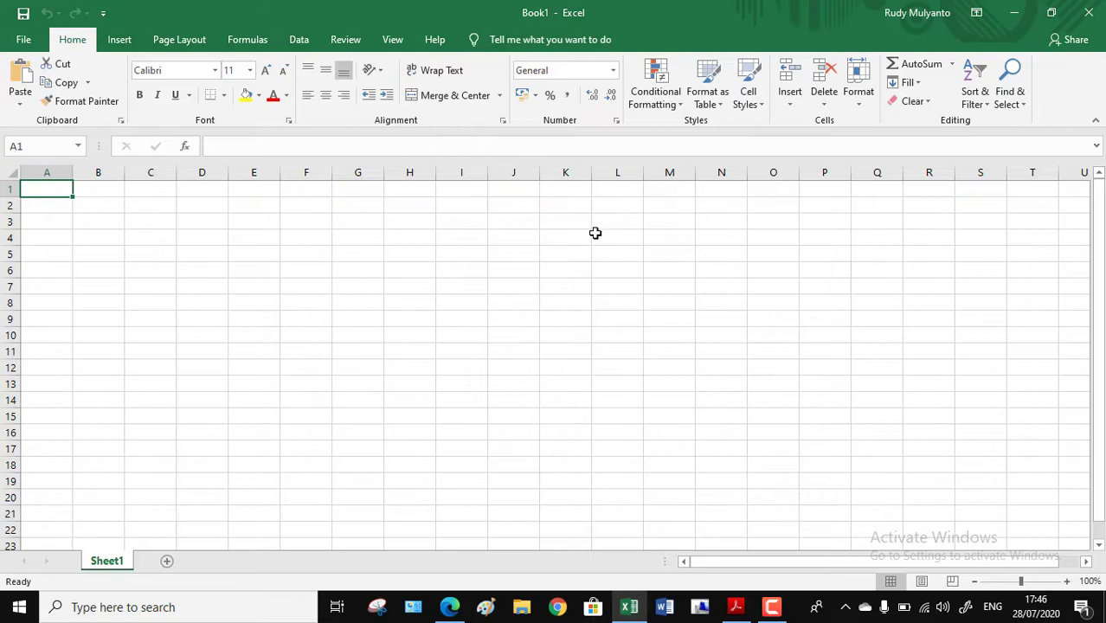
left_click(55, 165)
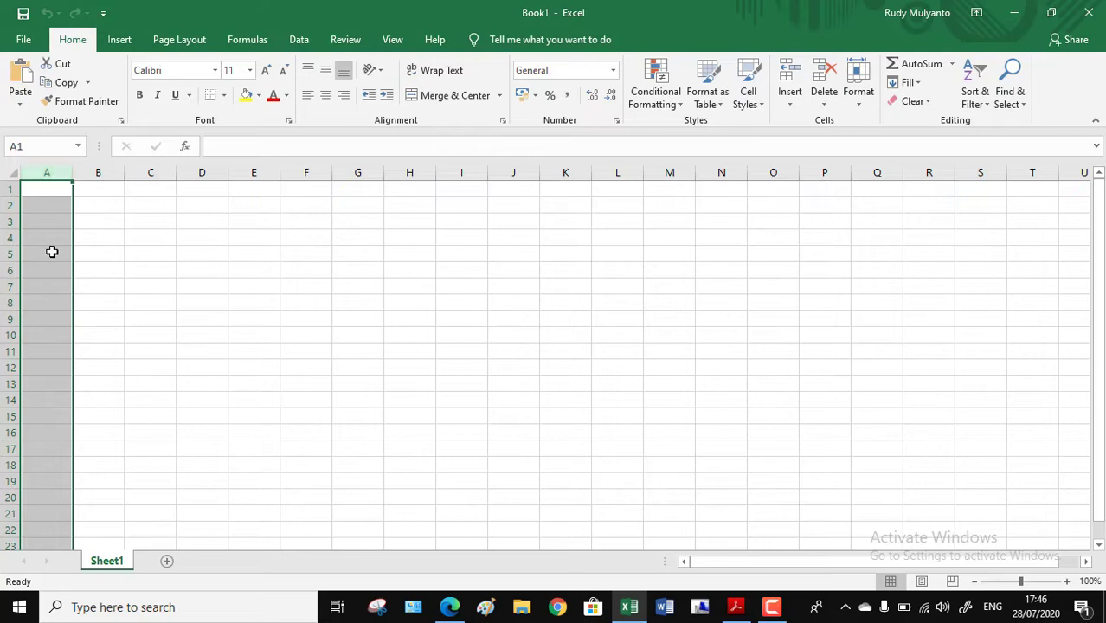
left_click(4, 188)
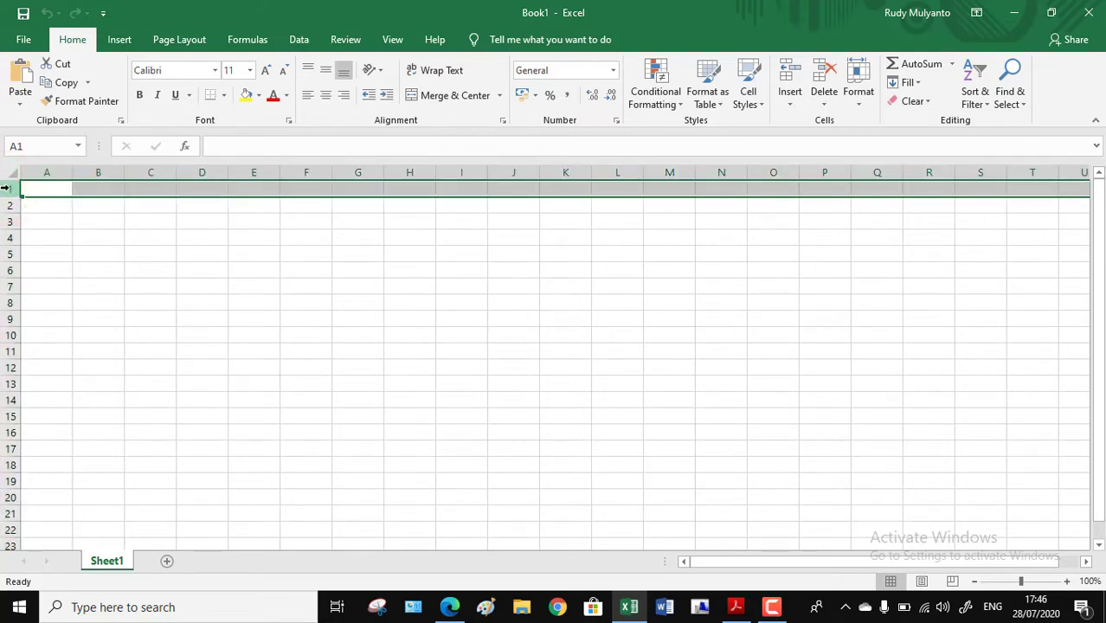
left_click(50, 186)
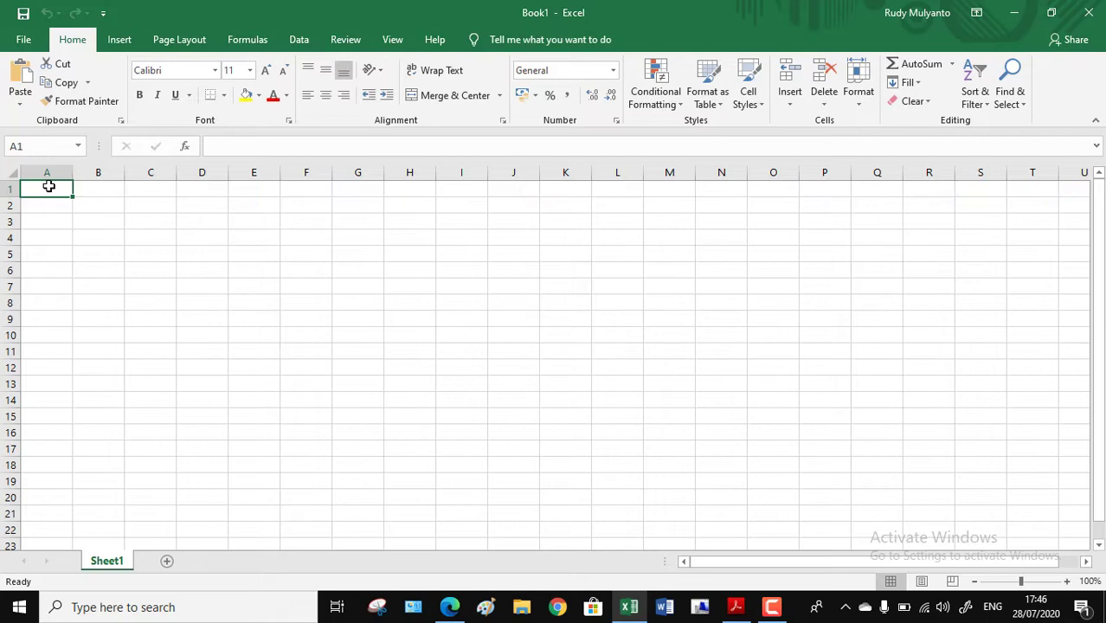
left_click(131, 261)
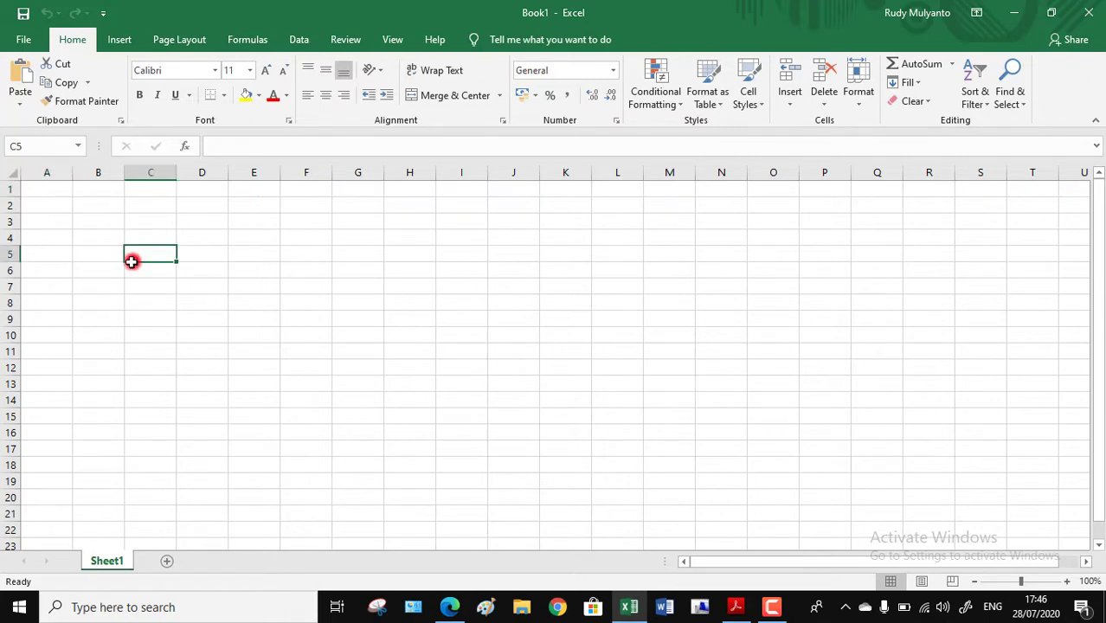
Step: Enter the title DAFTAR NAMA SISWA KELAS IV in cell A1
left_click(37, 189)
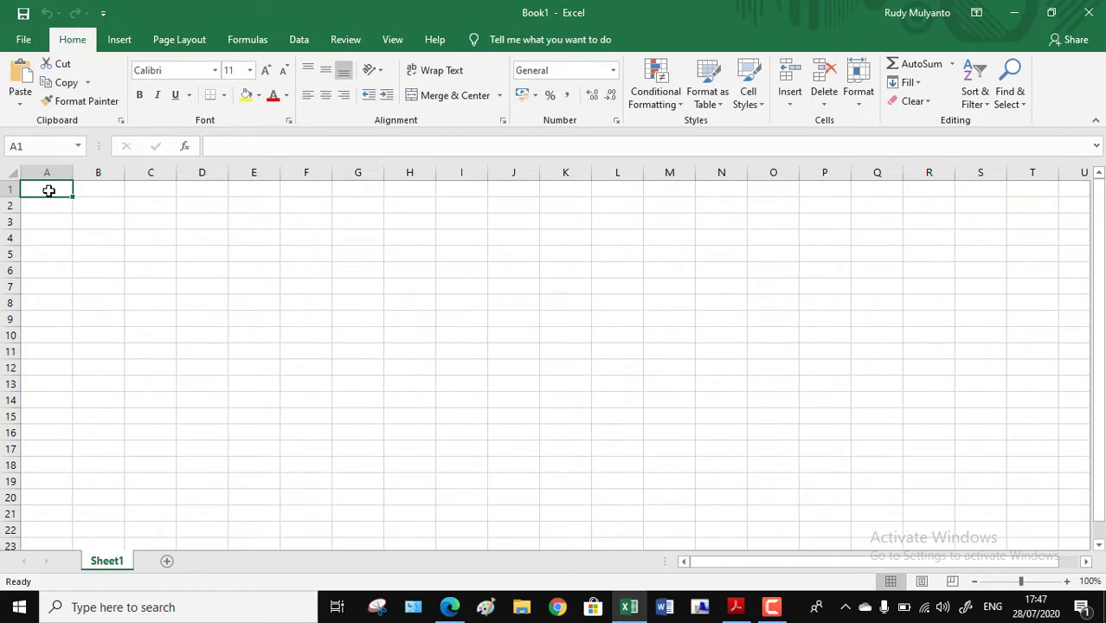
type("DFA")
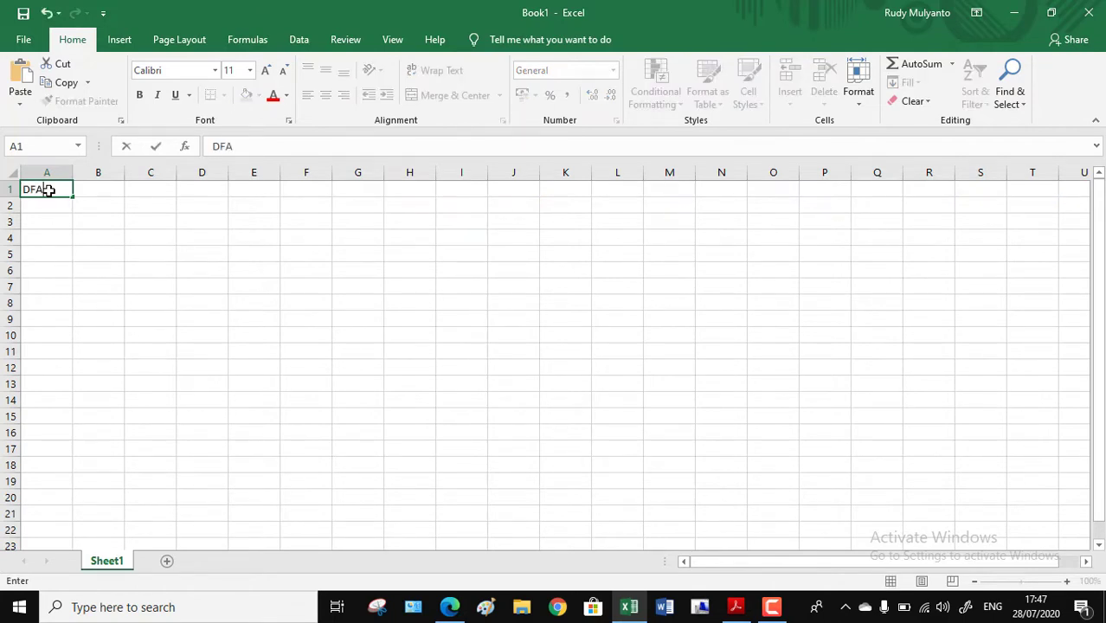
key("BackSpace")
key("BackSpace")
type("AFTAR NAMA")
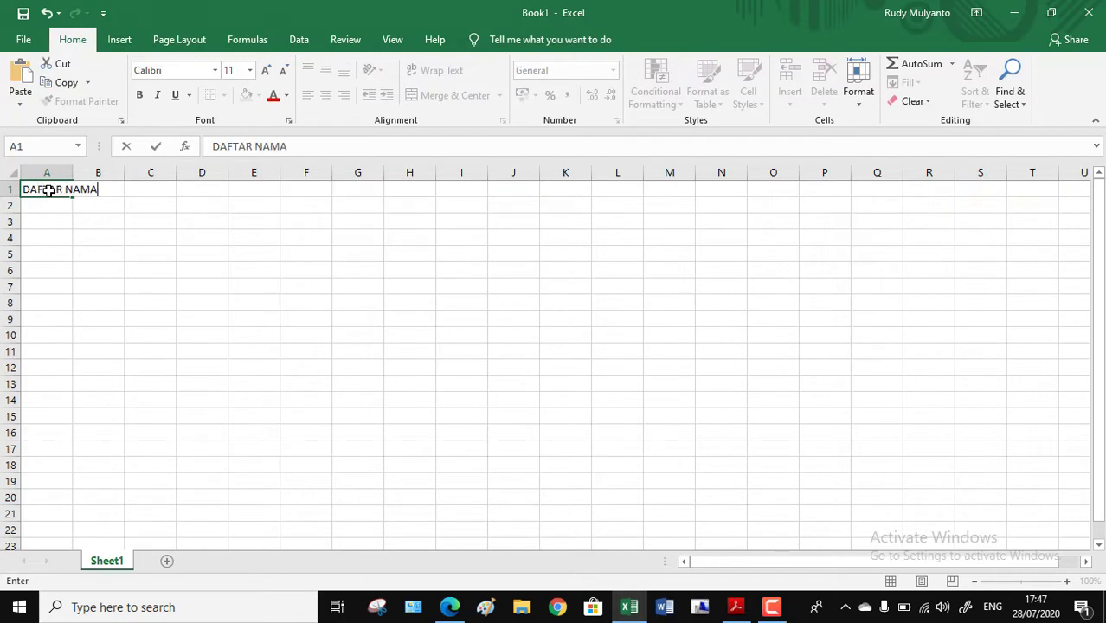
type(" SISWA KELAS IV")
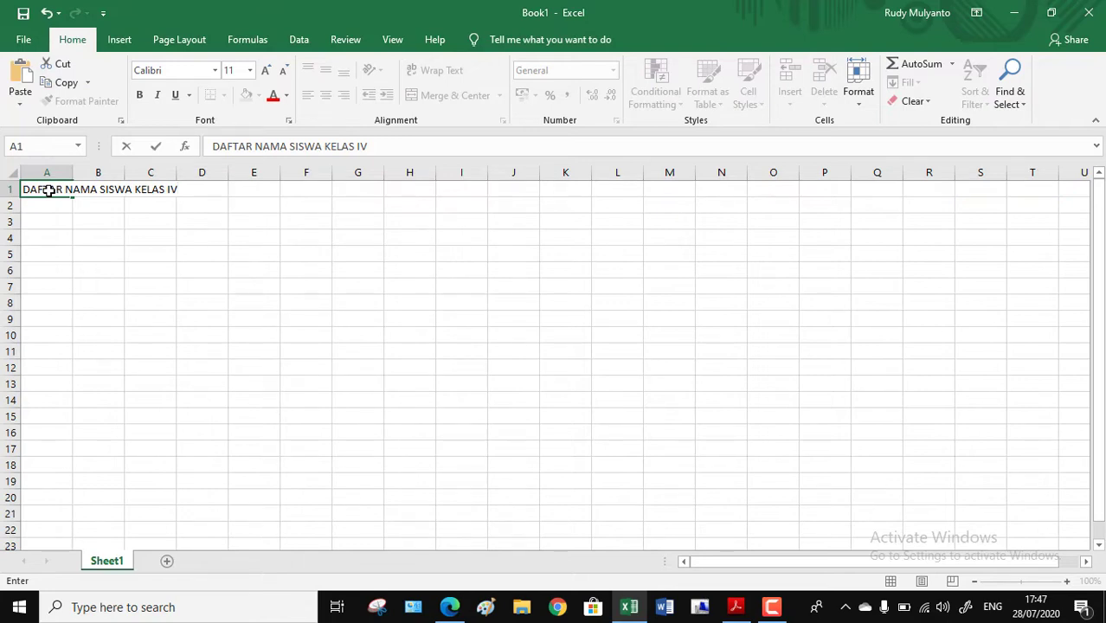
key("Return")
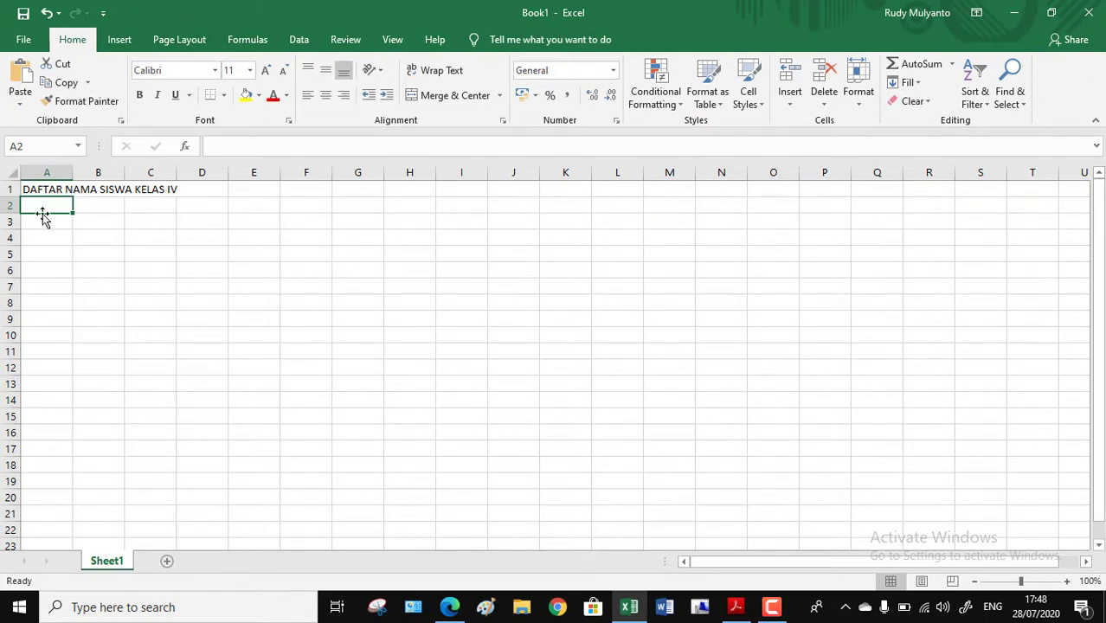
Step: Enter the table headings NO, NAMA SISWA and NAMA PANGGILAN in cells A3, B3 and C3
key("Return")
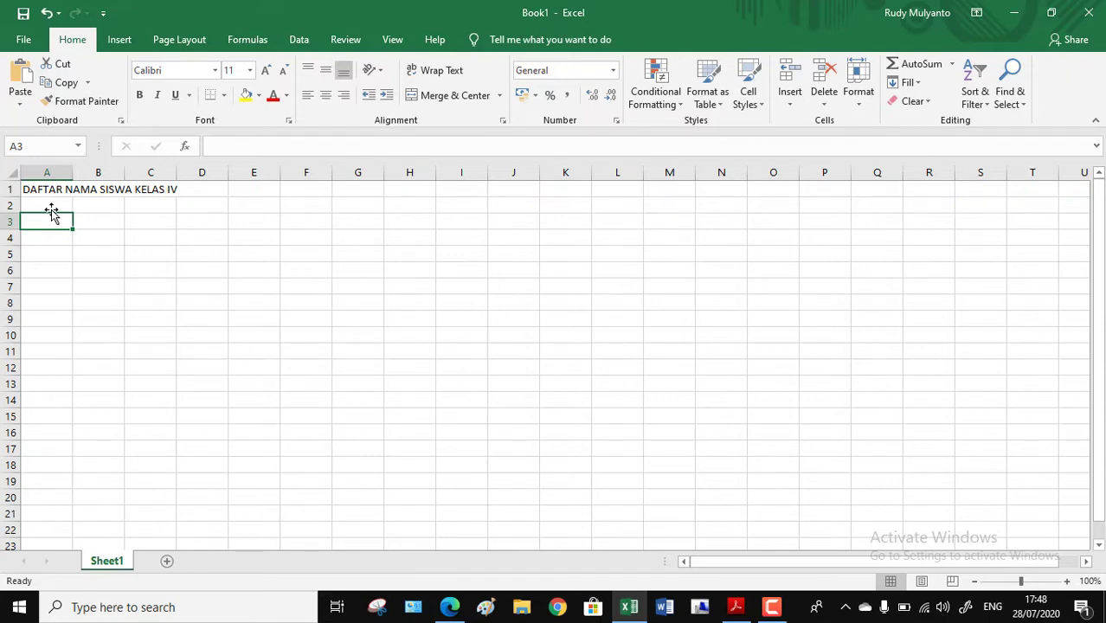
type("NO")
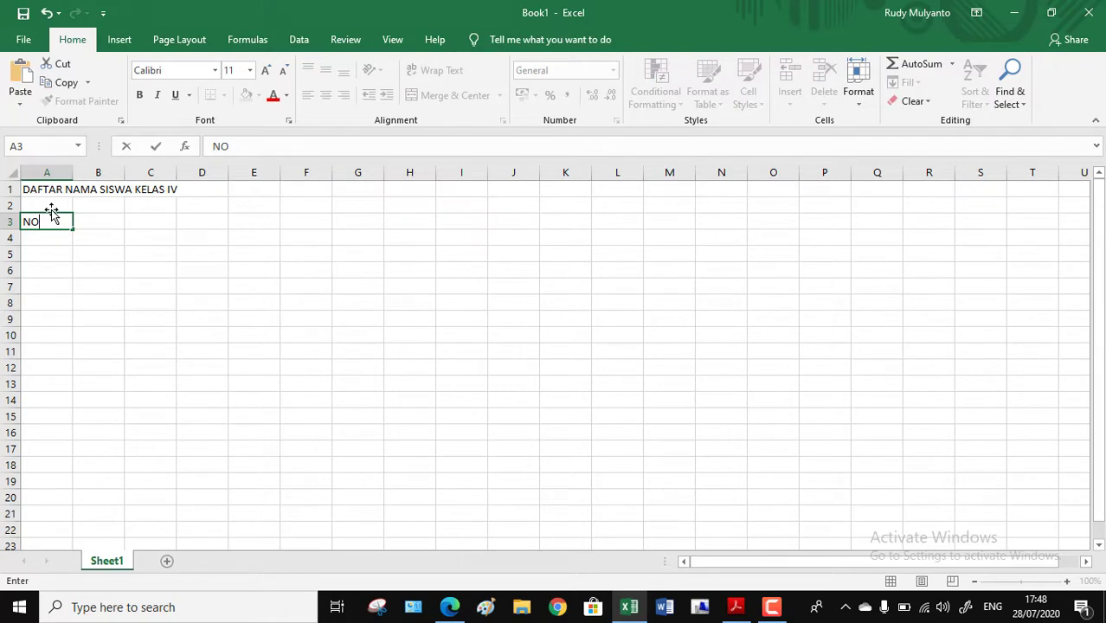
key("Tab")
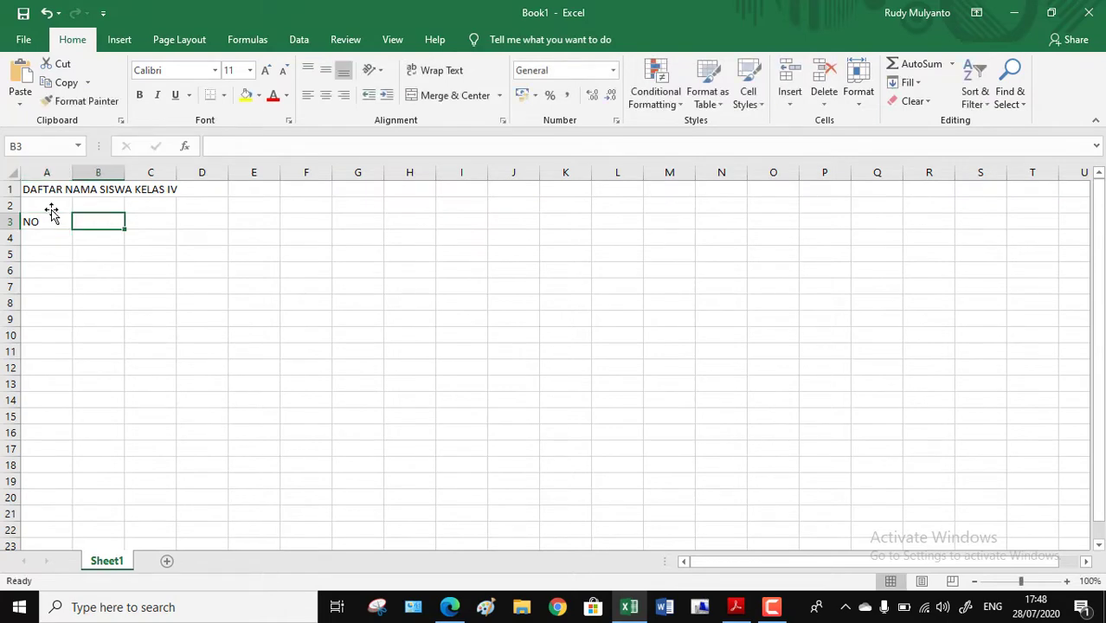
type("N")
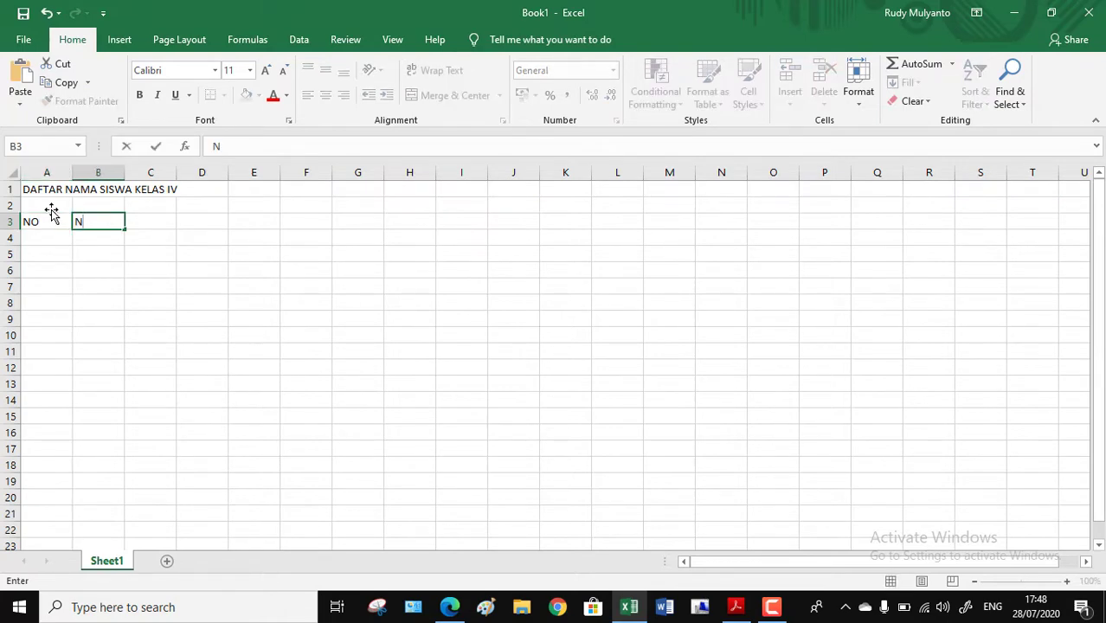
type("AMA SIS")
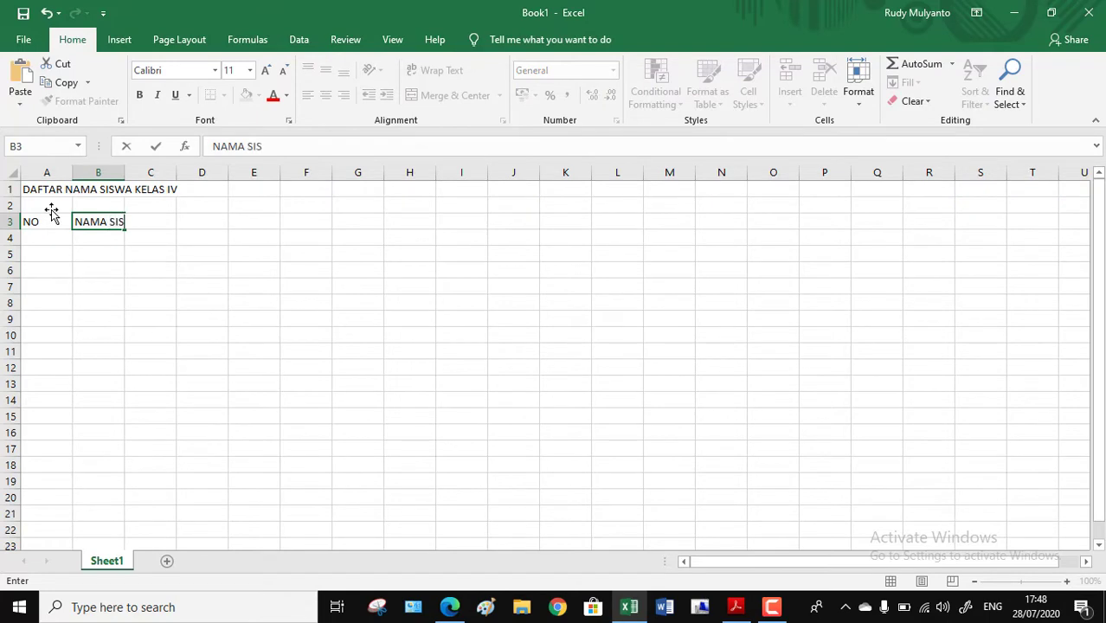
type("WA")
key("Tab")
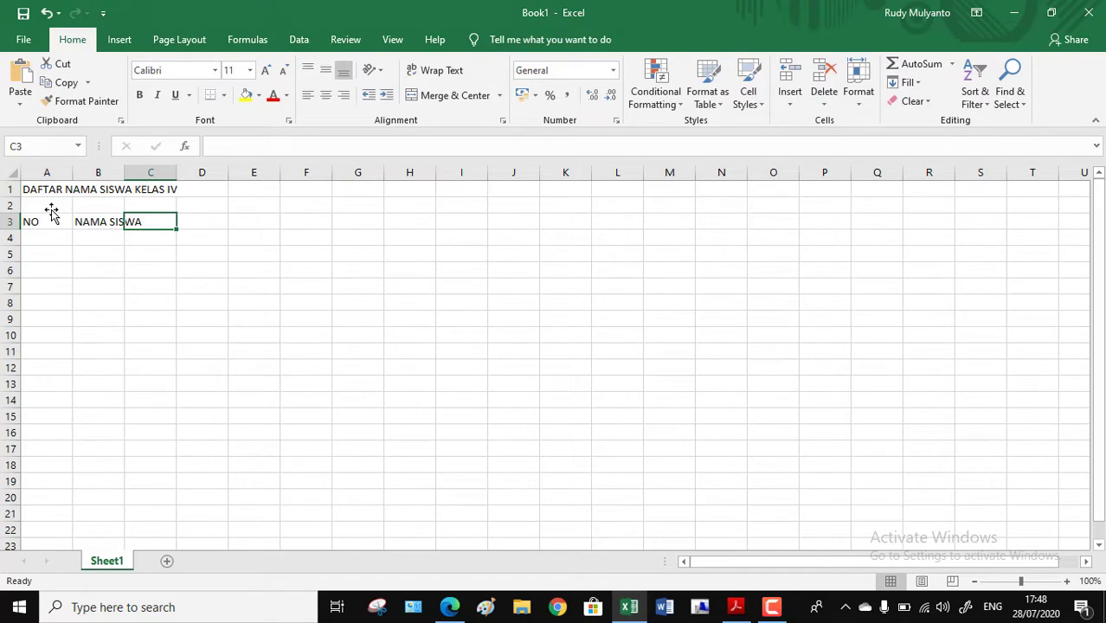
type("NAMA PA")
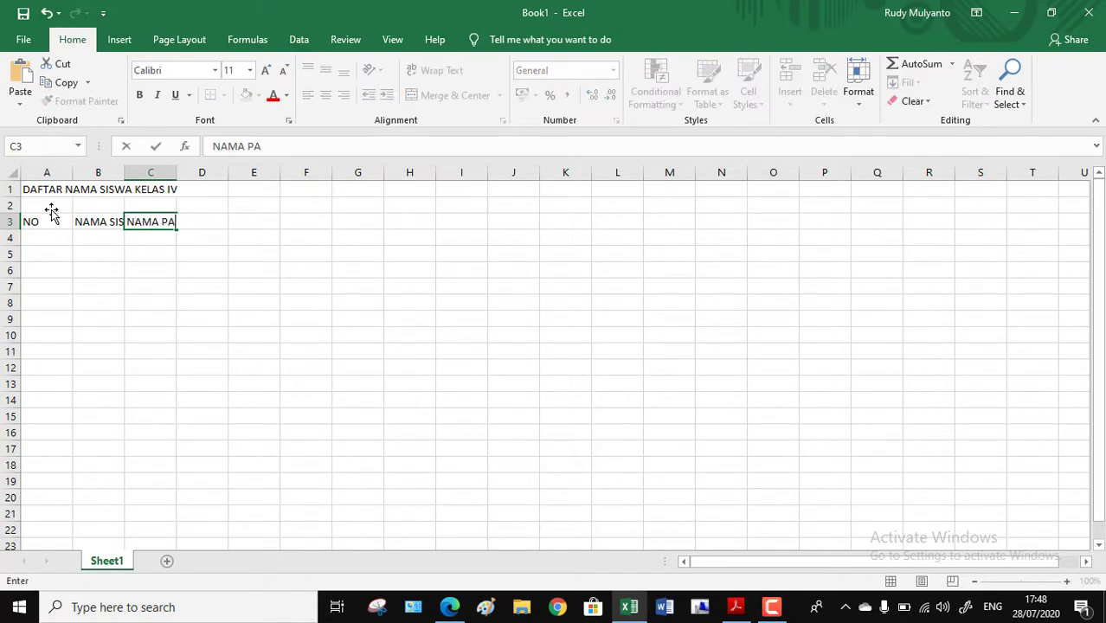
type("NGGILAN")
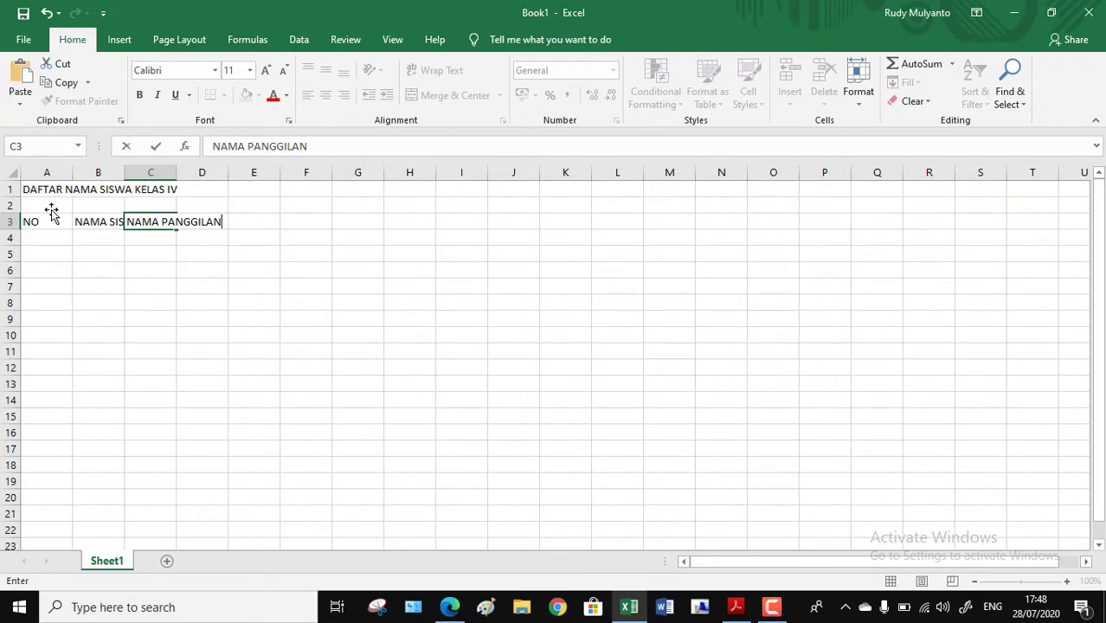
key("Return")
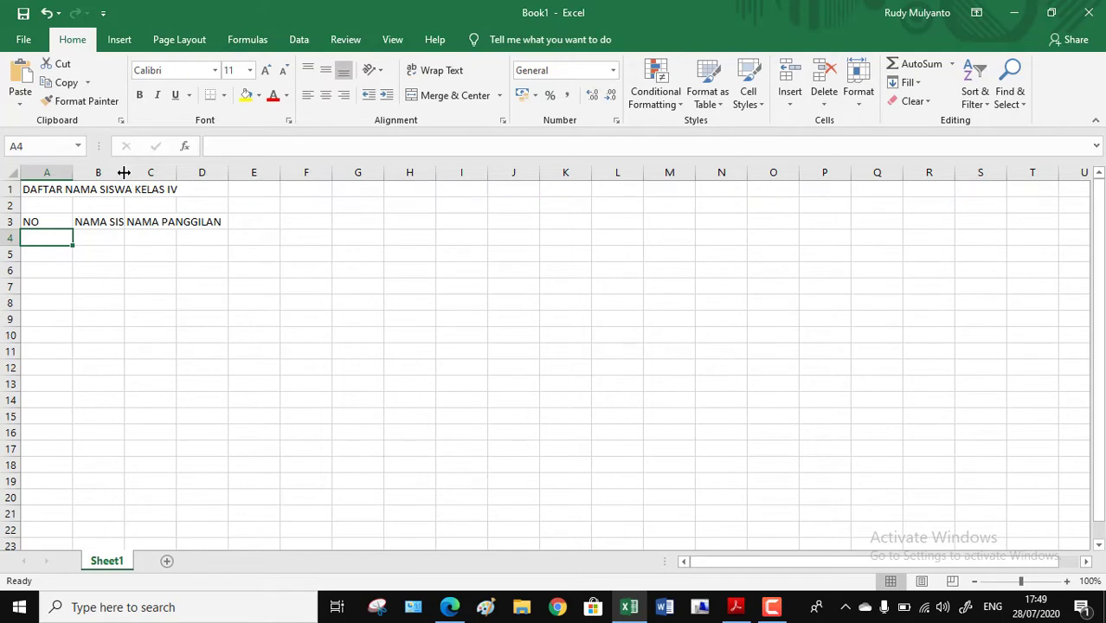
Step: Widen columns B and C so the headings NAMA SISWA and NAMA PANGGILAN fit inside their cells
left_click_drag(124, 173, 228, 180)
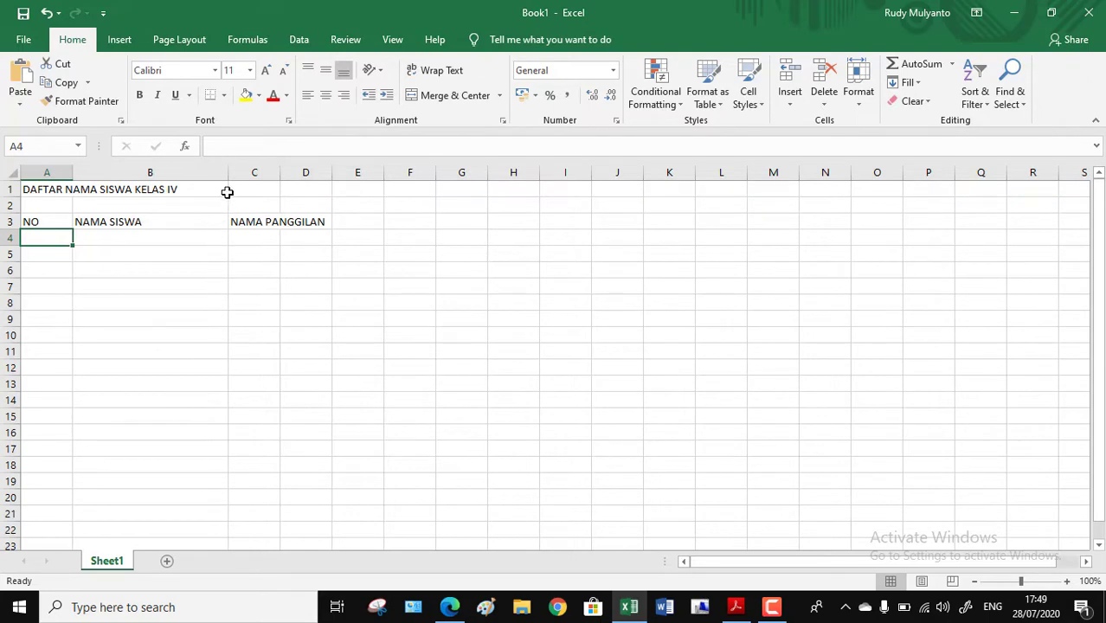
left_click_drag(227, 176, 227, 176)
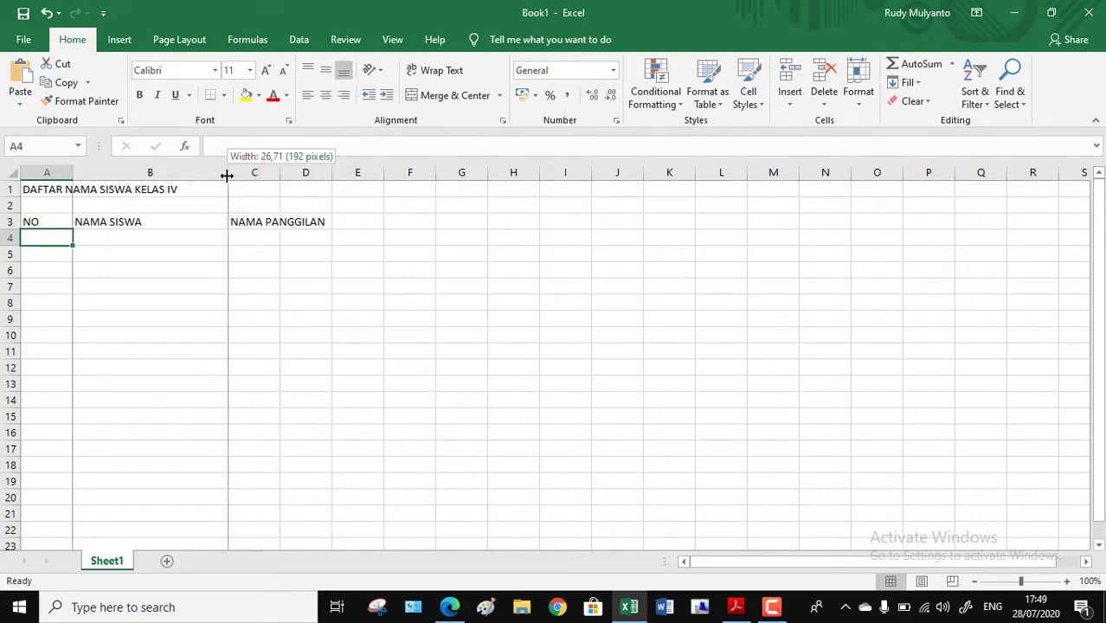
left_click_drag(226, 175, 353, 175)
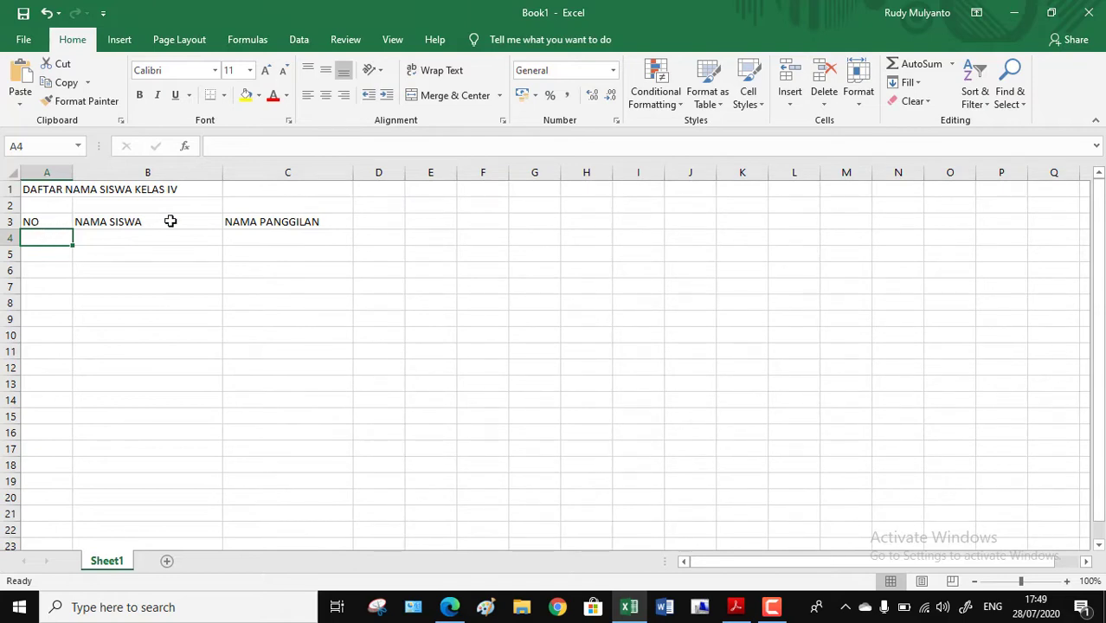
left_click(39, 221)
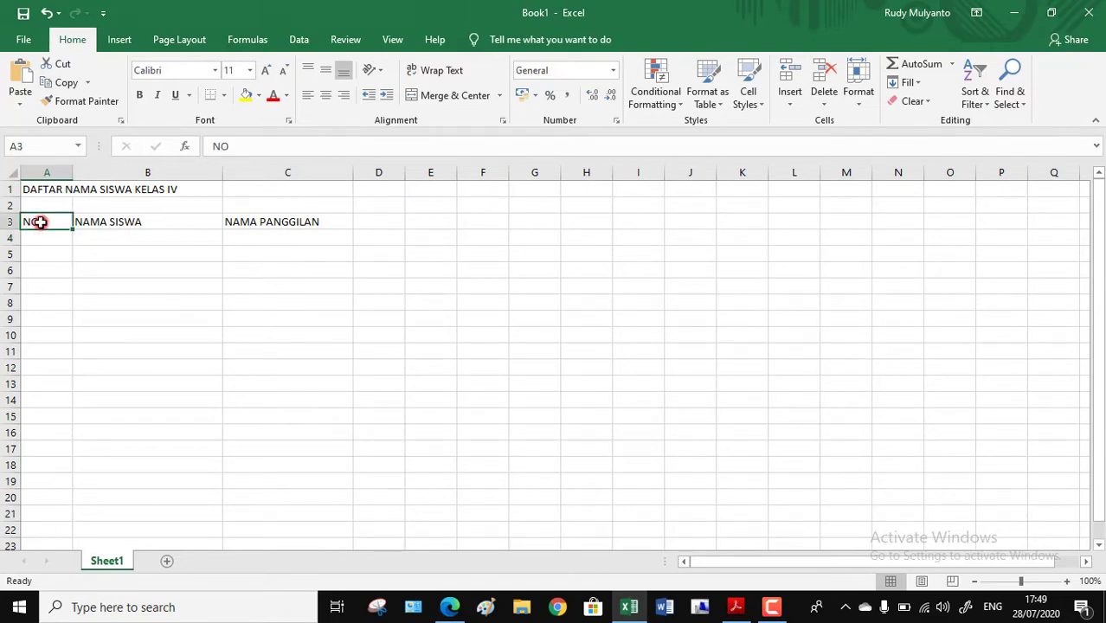
left_click(124, 221)
left_click(234, 221)
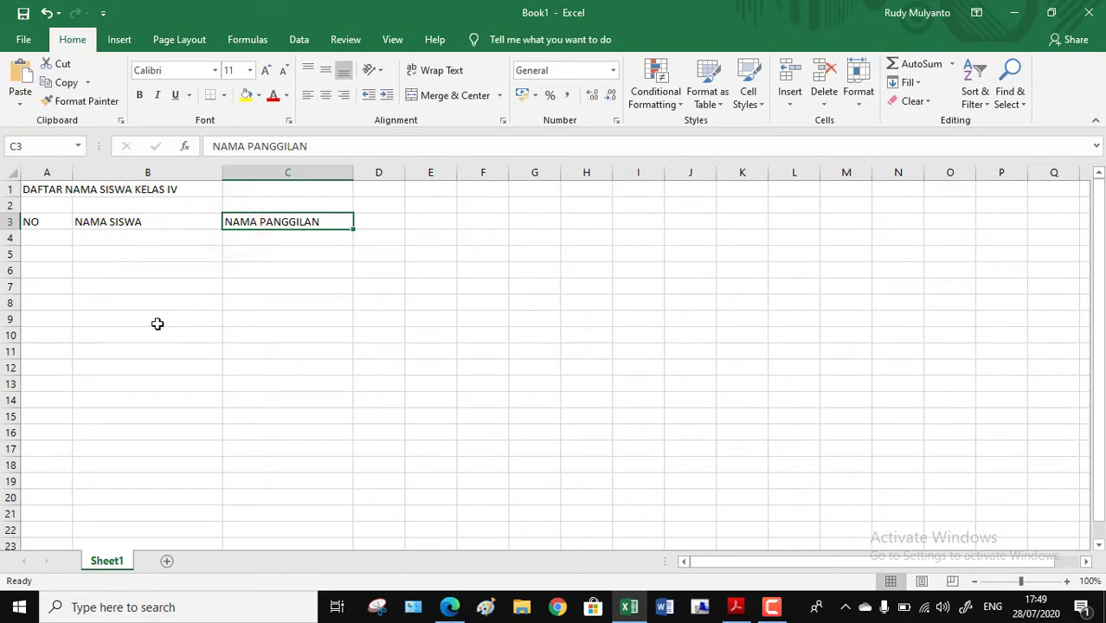
Step: Fill row 4 with number 1, the first student's full name in column B and the student's nickname in column C
left_click(37, 239)
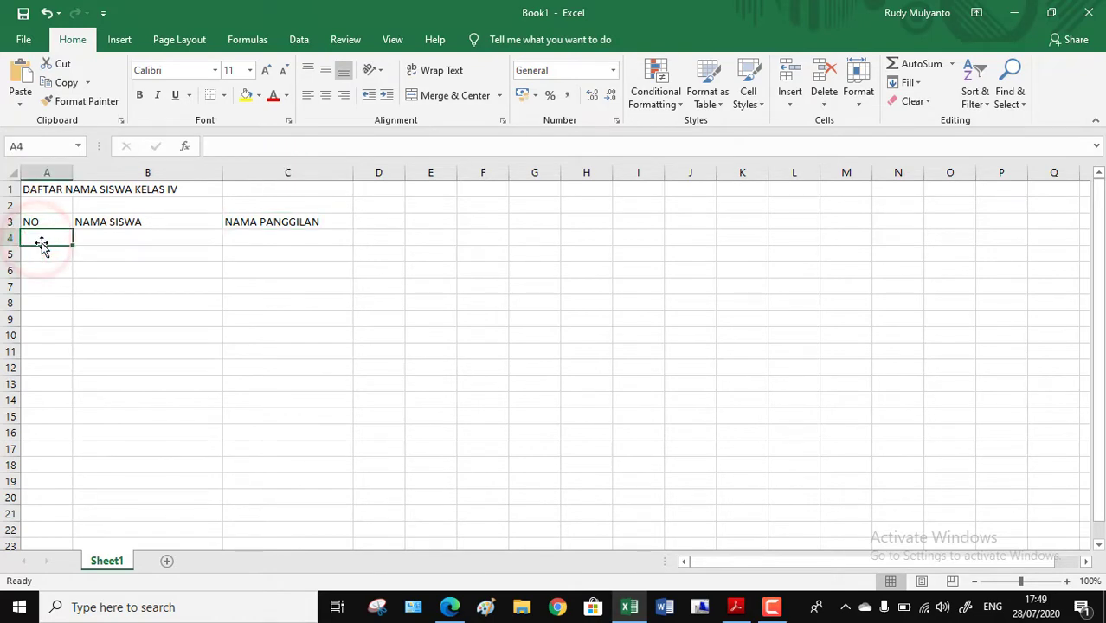
type("1")
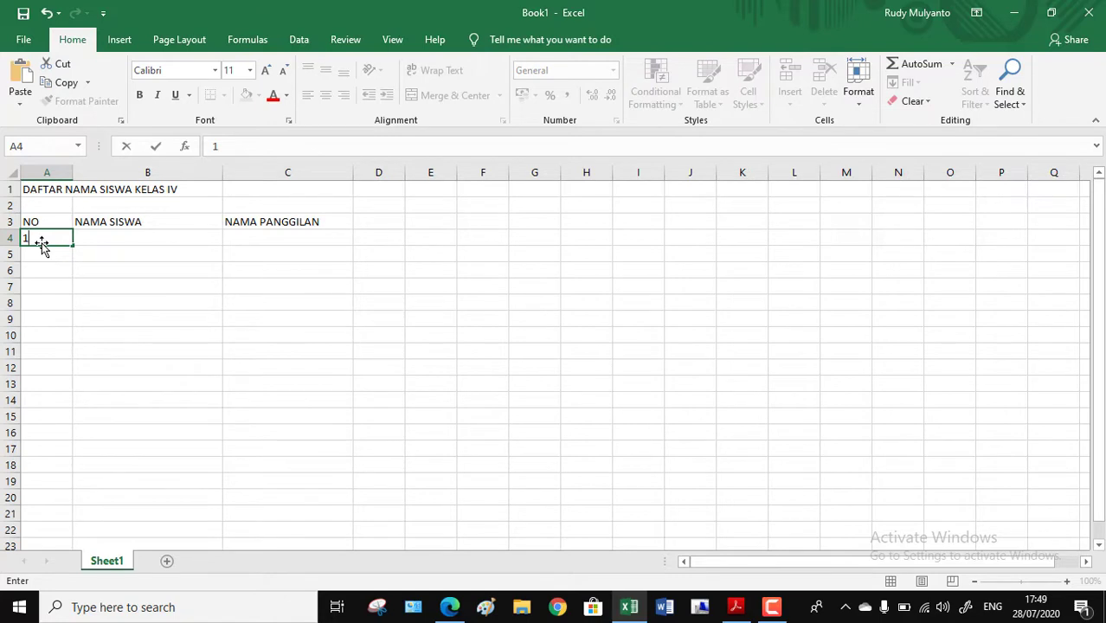
key("Tab")
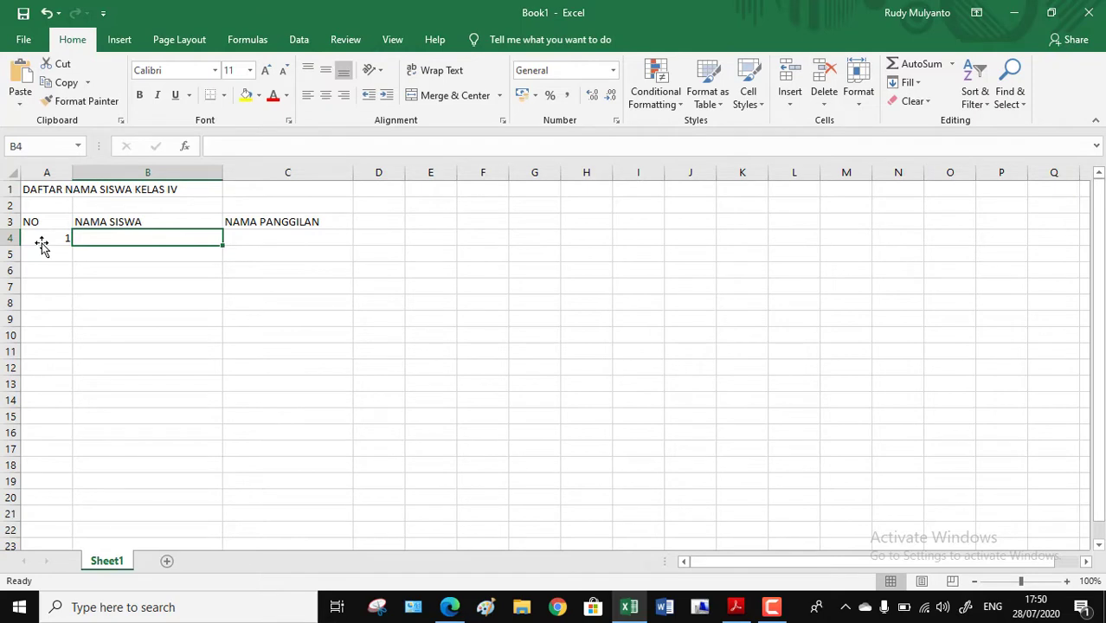
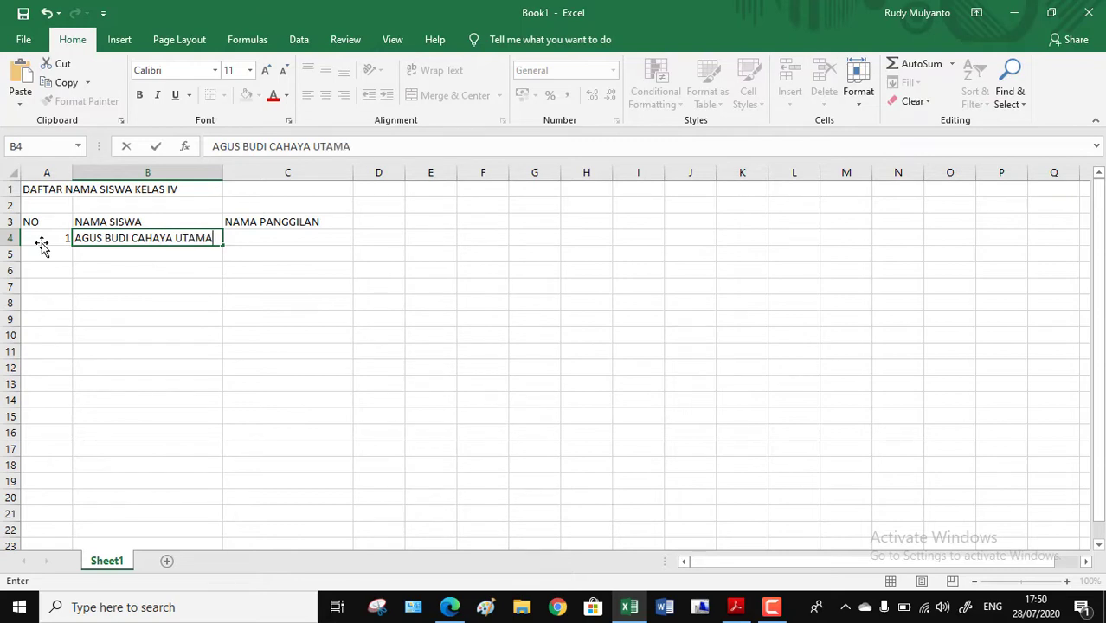
key("Tab")
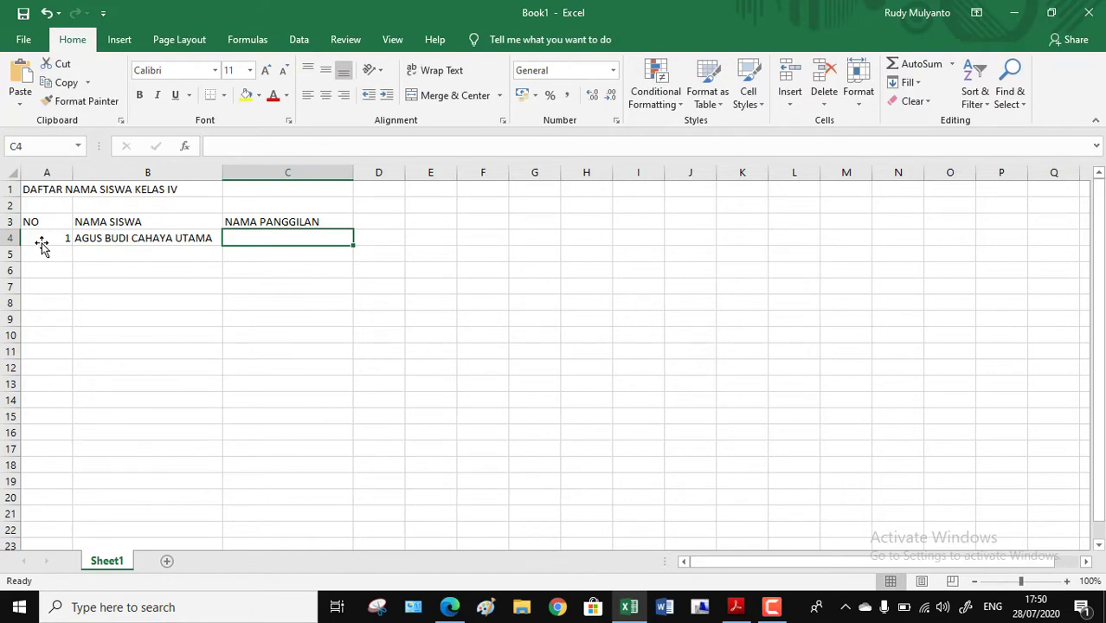
type("AGUS")
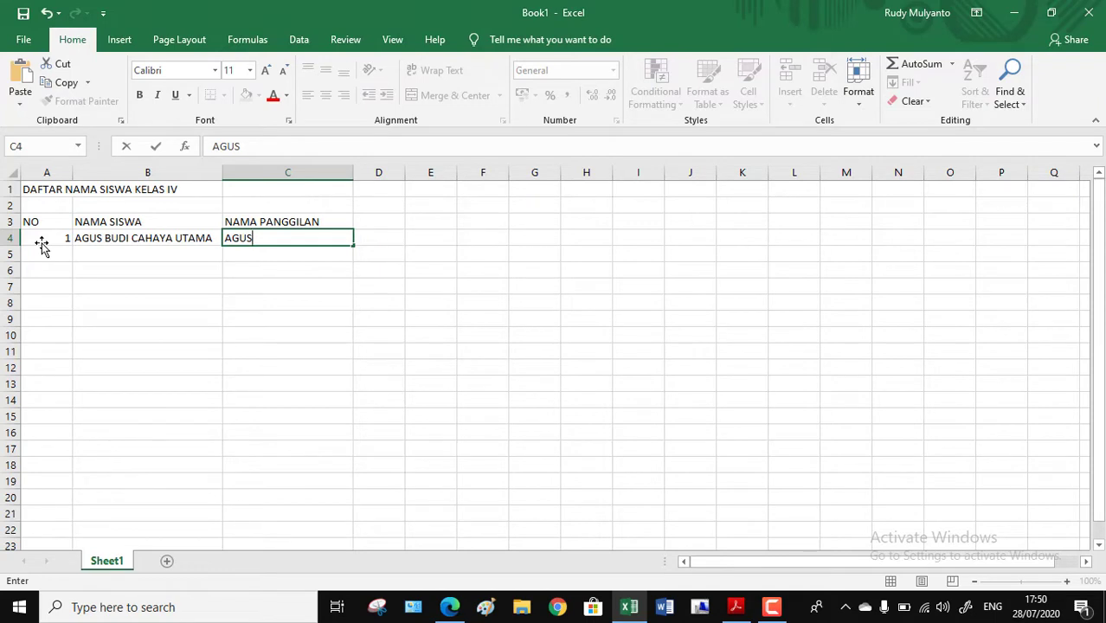
Step: Fill row 5 with number 2, the second student's full name in column B and the nickname in column C
left_click(42, 249)
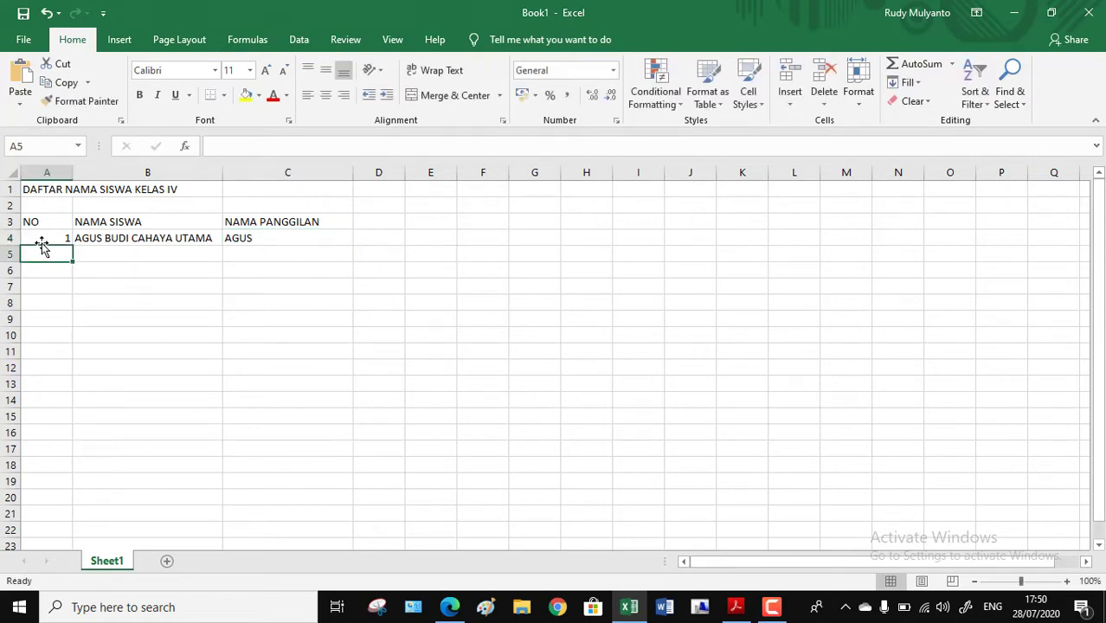
type("2")
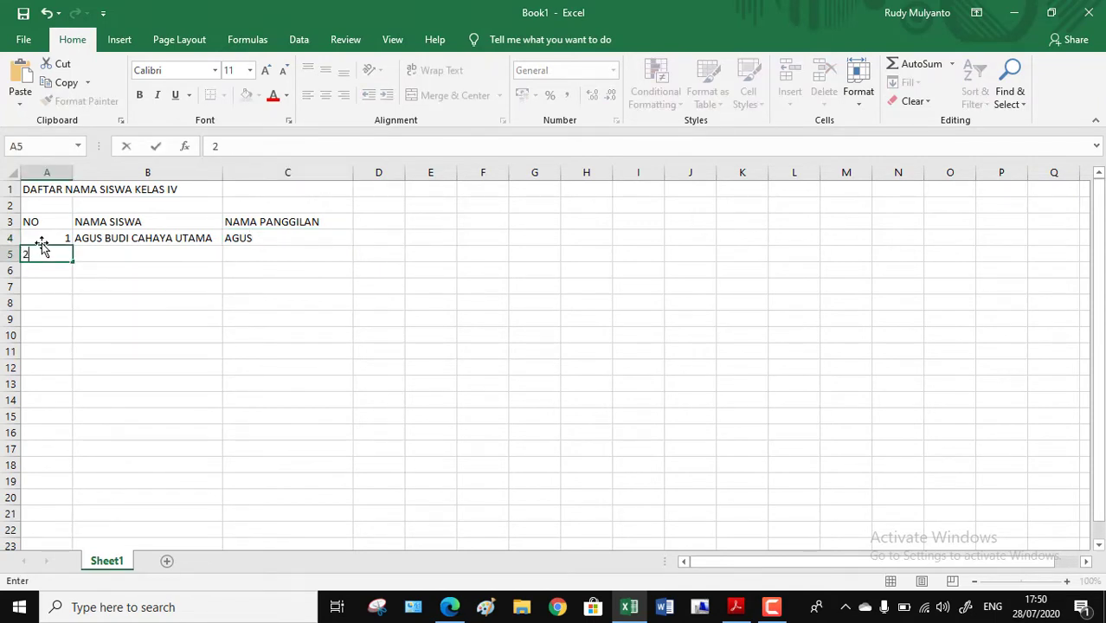
key("Tab")
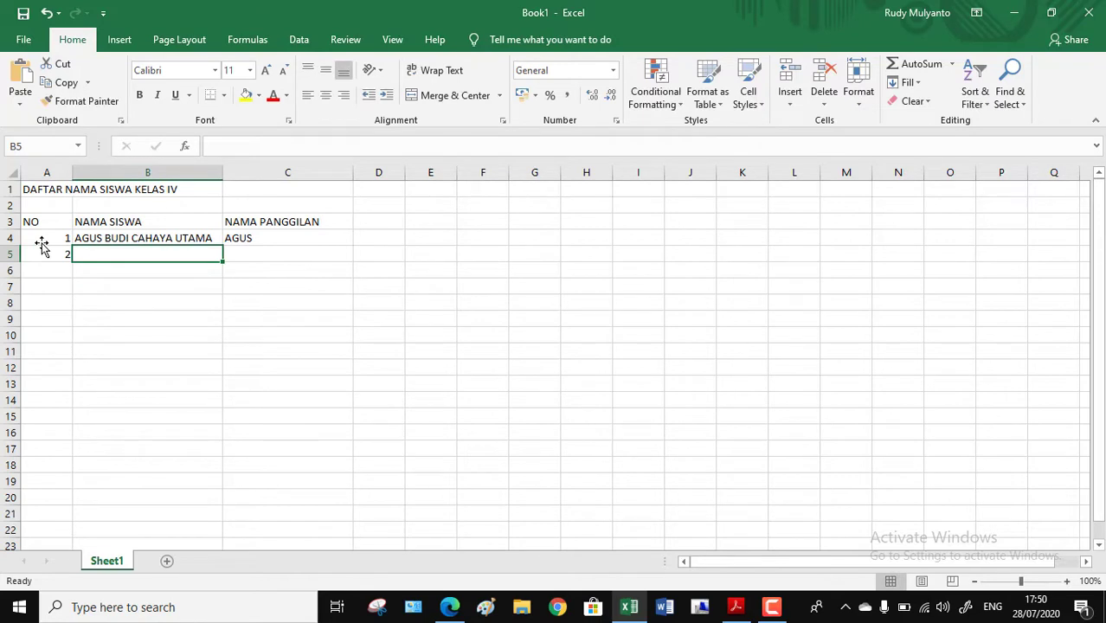
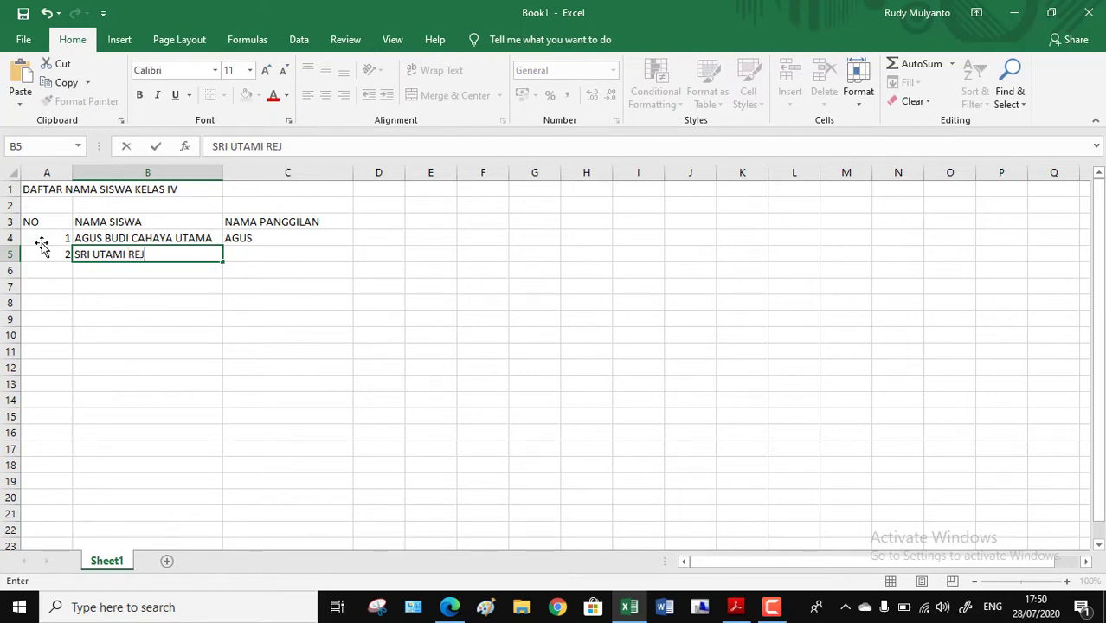
key("Tab")
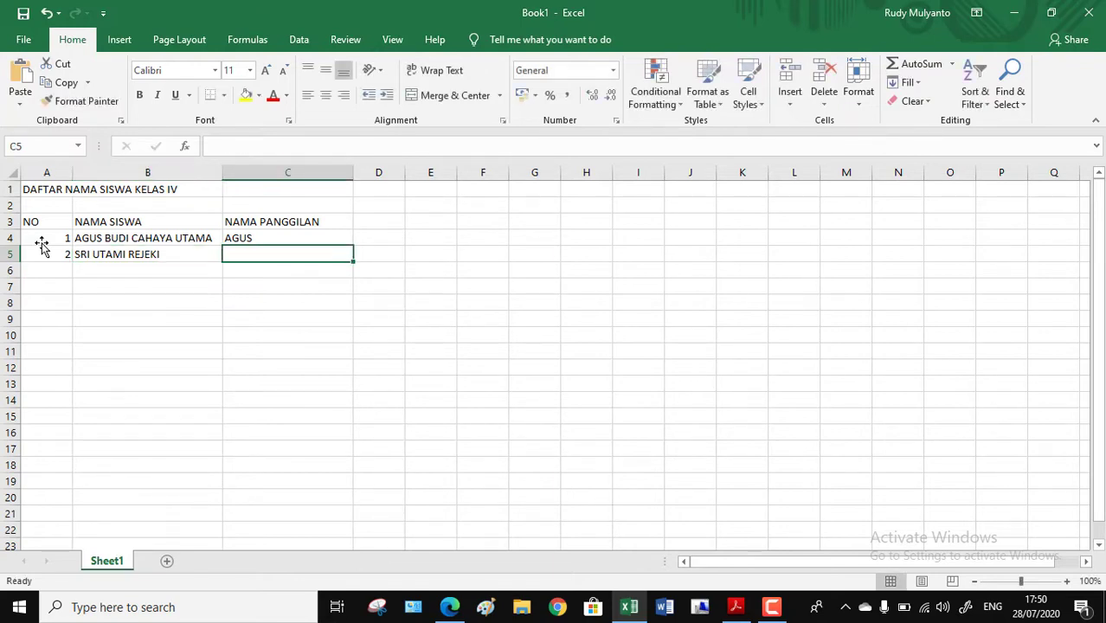
type("UTAM")
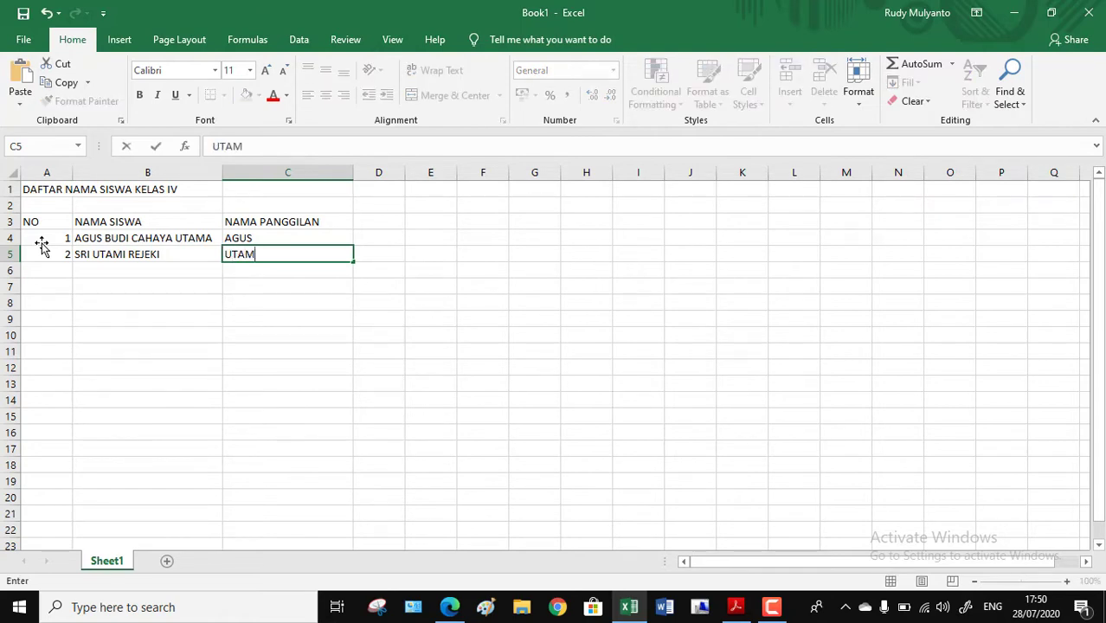
type("I")
key("Return")
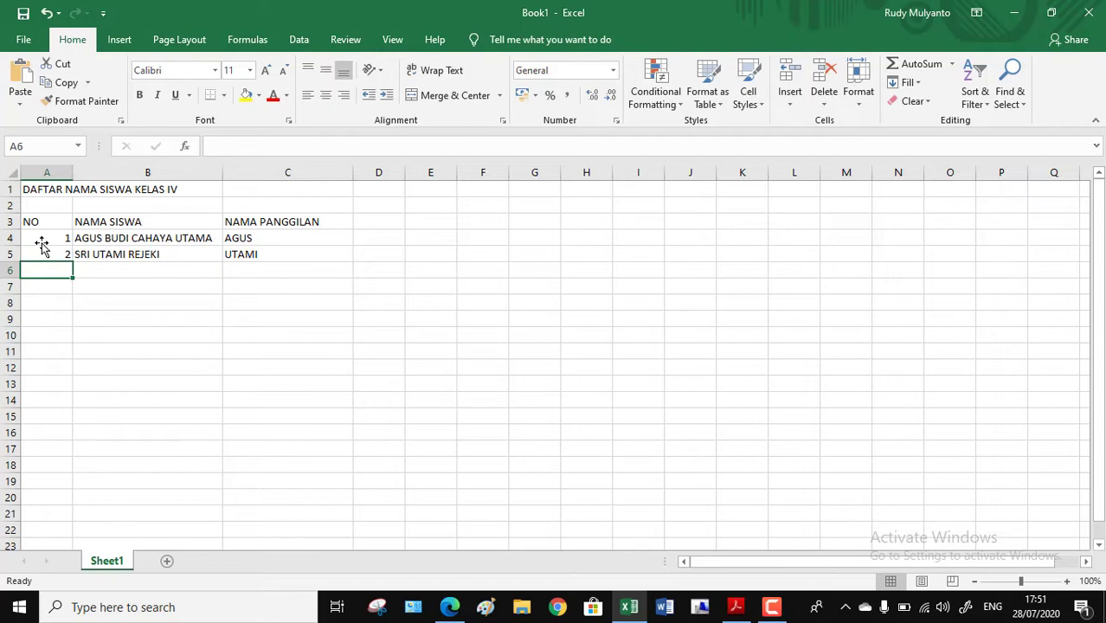
Step: Fill row 6 with number 3, the third student's full name in column B and the nickname in column C
type("3")
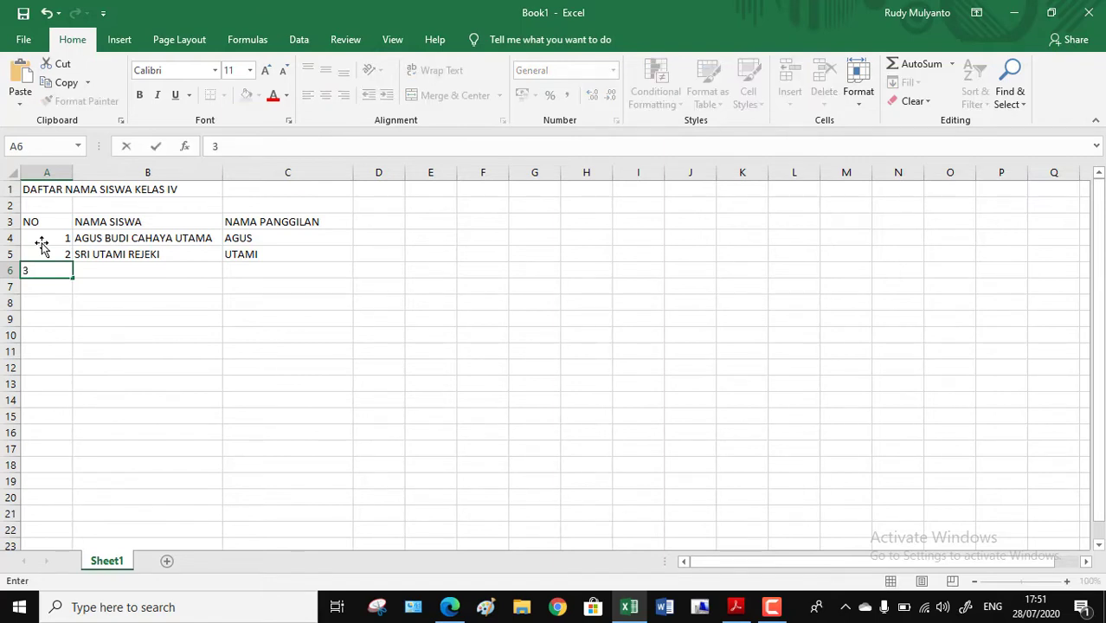
key("Tab")
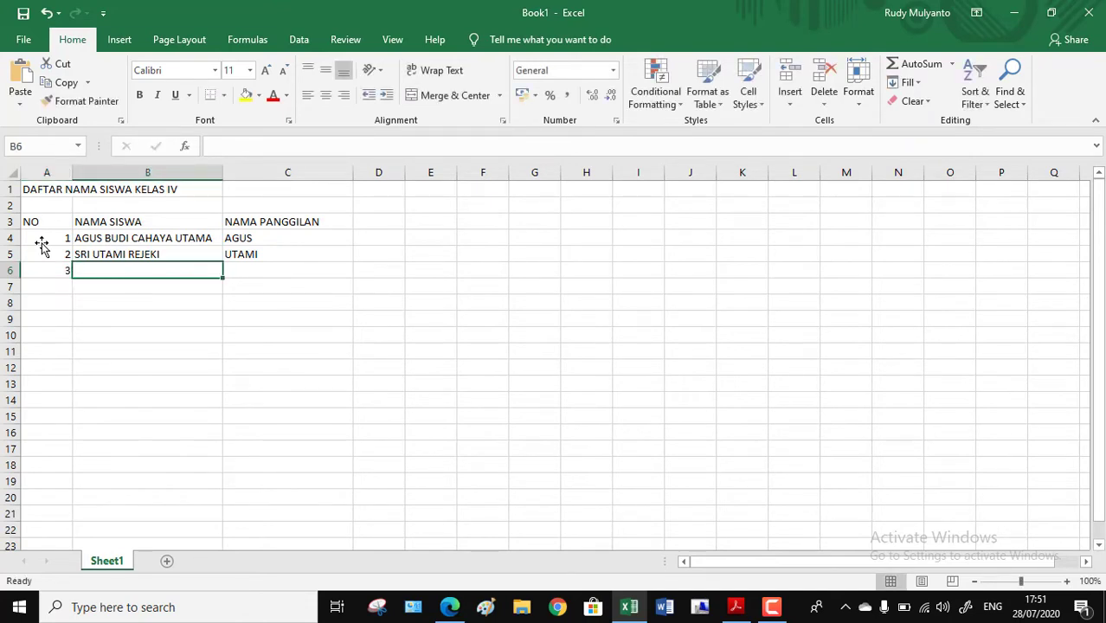
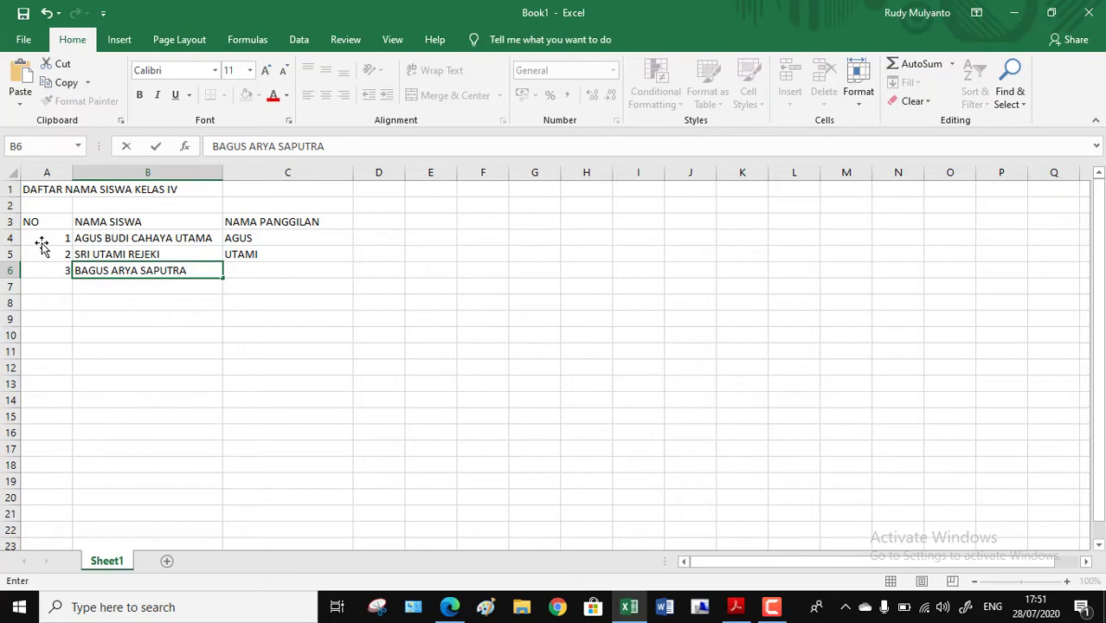
key("Tab")
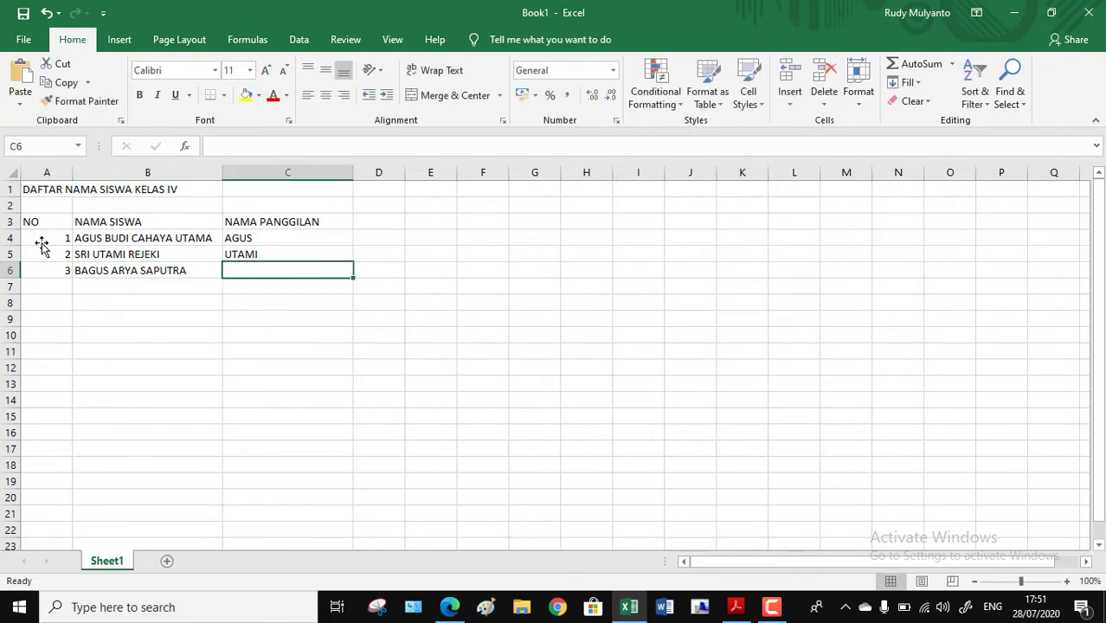
type("ARYA")
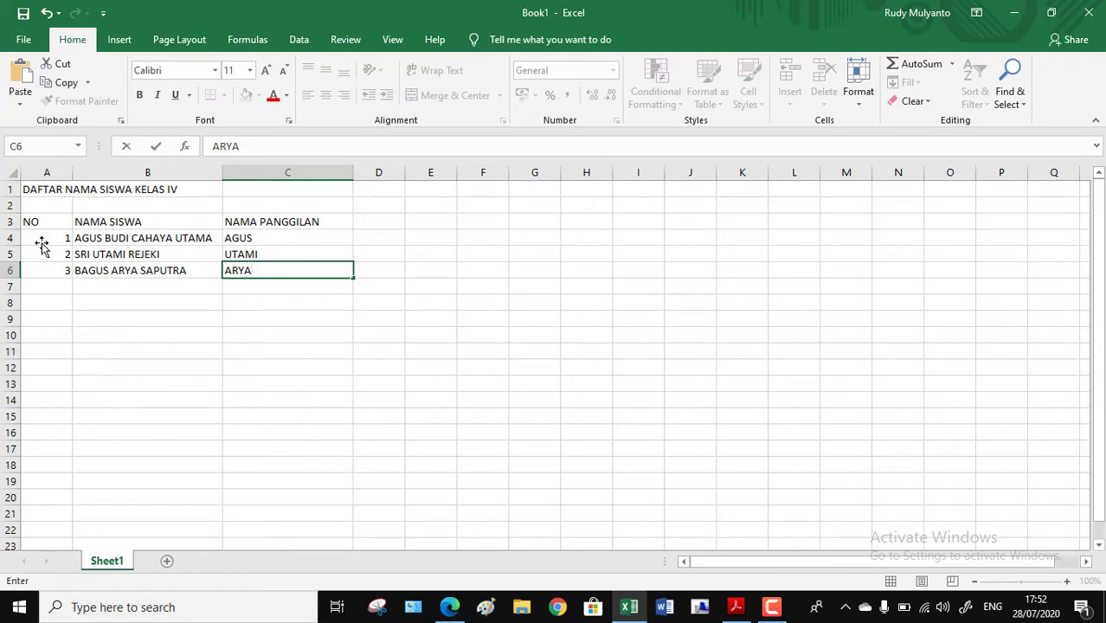
key("Return")
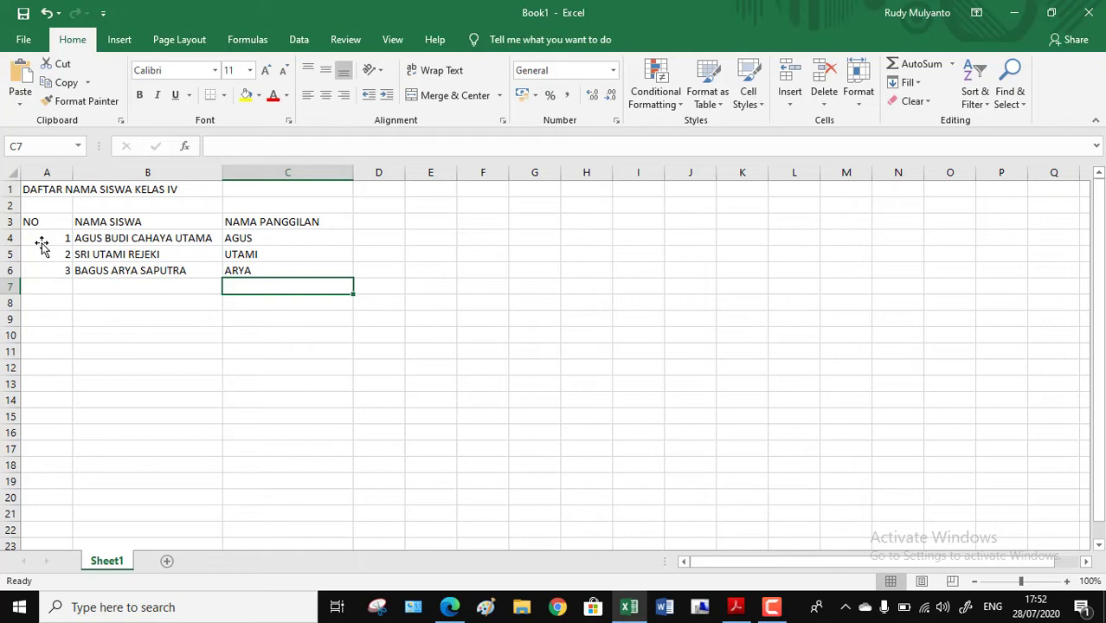
key("Up")
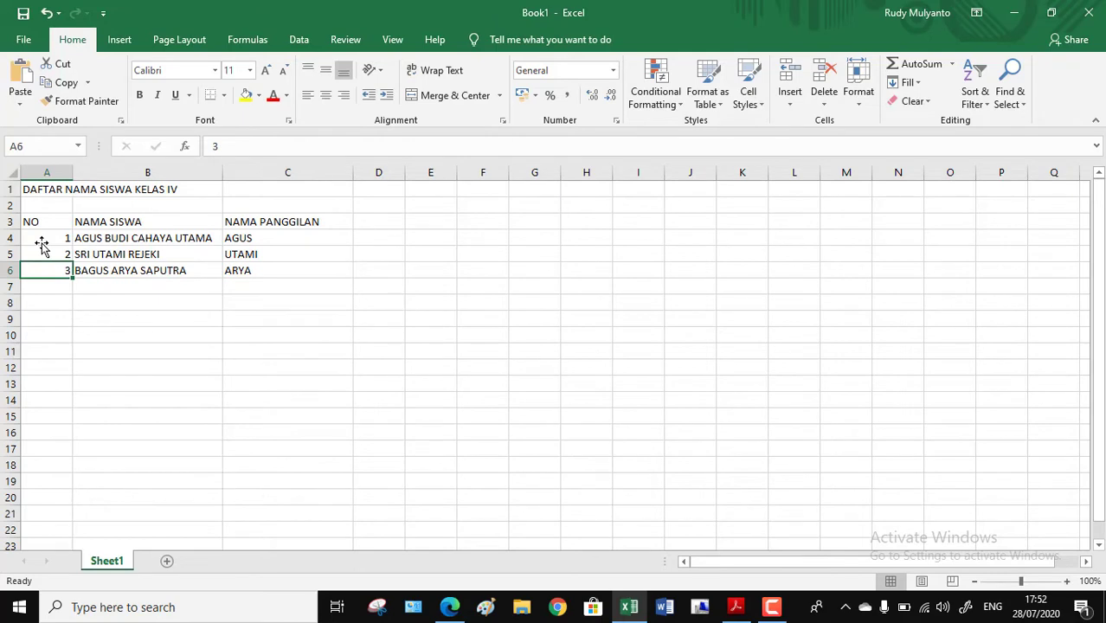
key("Right")
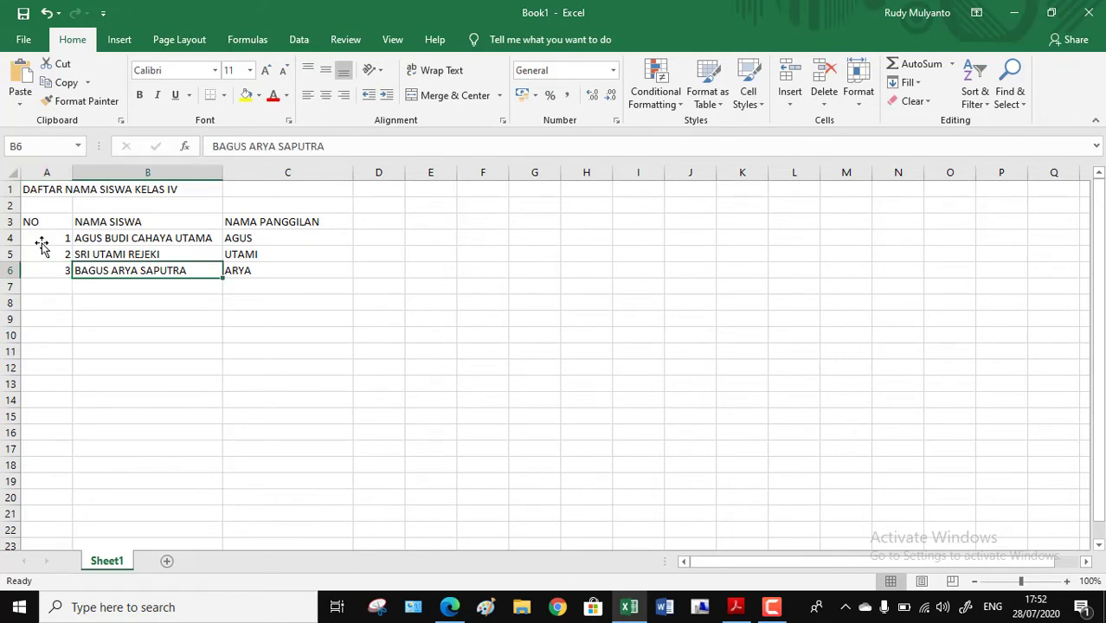
key("Right")
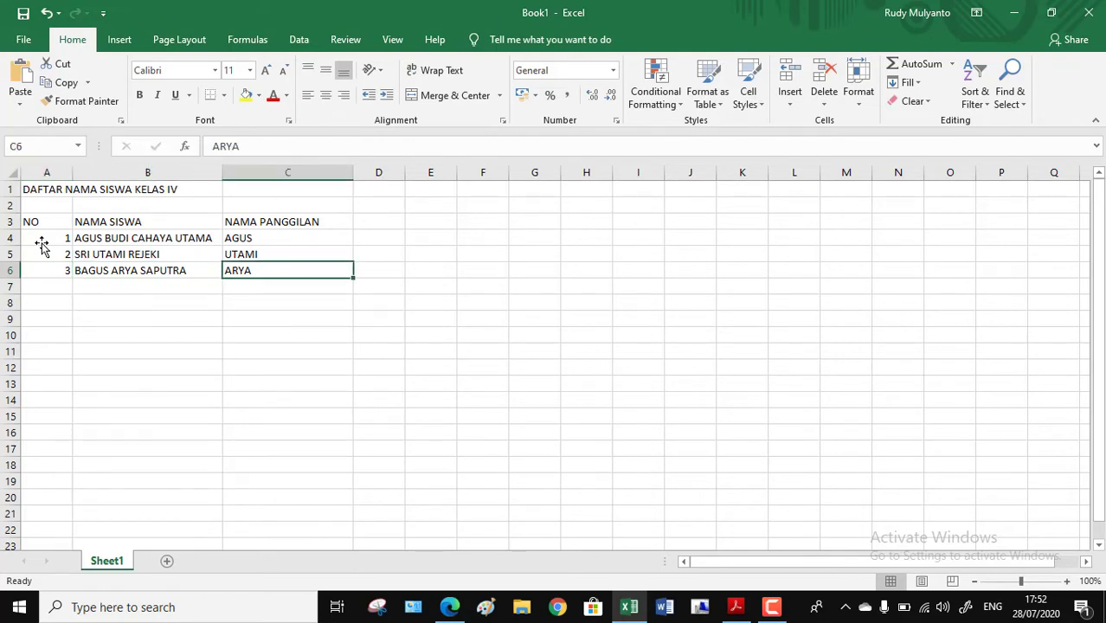
key("Down")
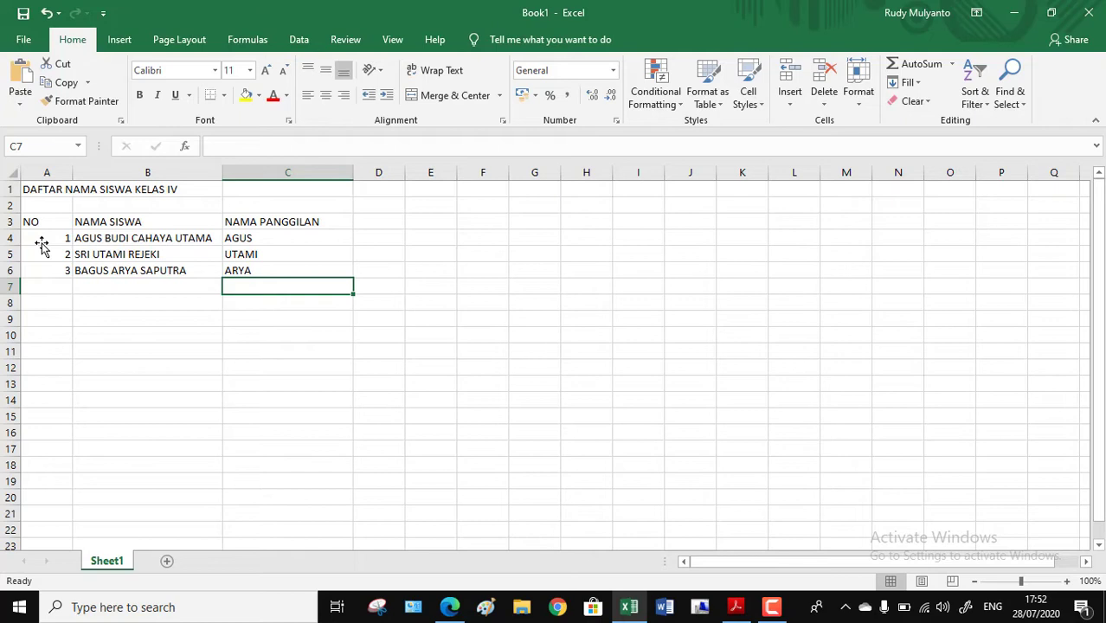
Step: Fill row 7 with number 4, the fourth student's full name in column B and the nickname in column C
key("Left")
key("Left")
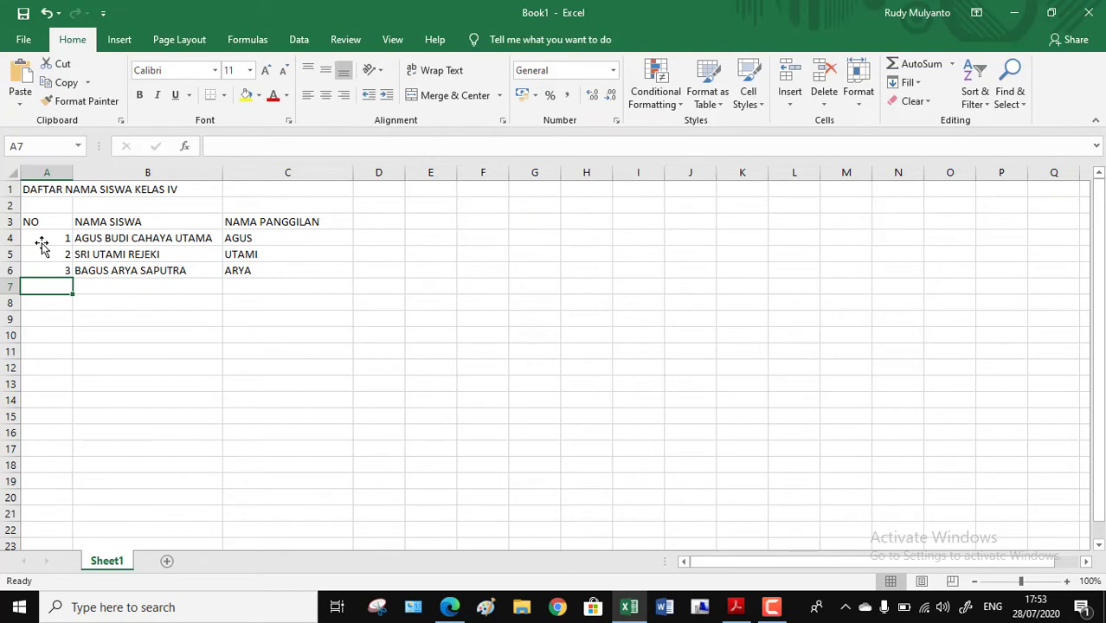
type("4")
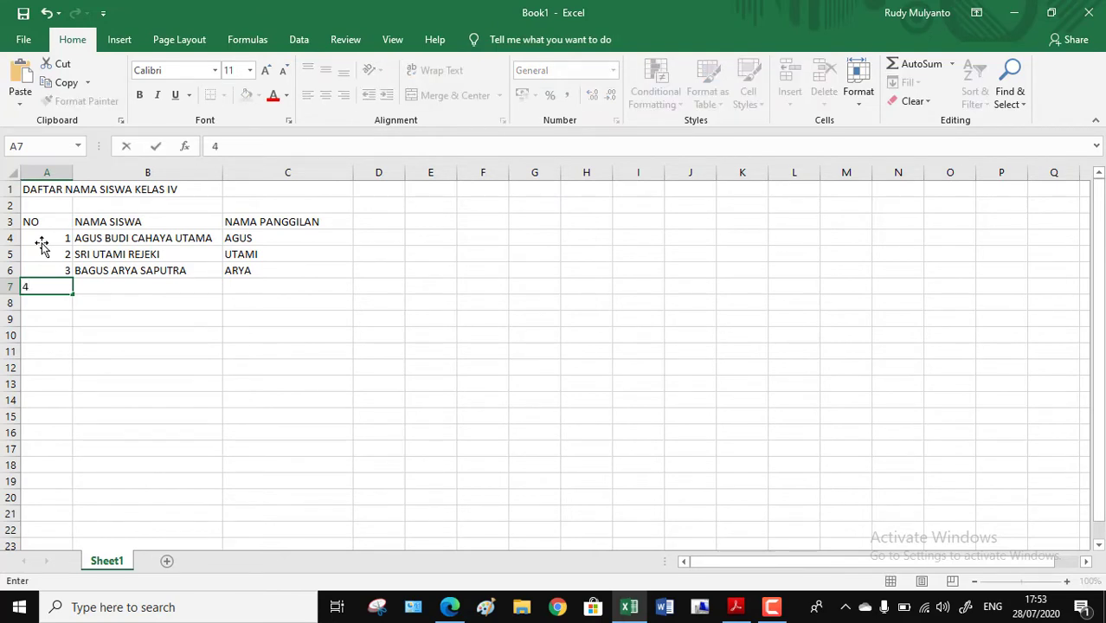
key("Tab")
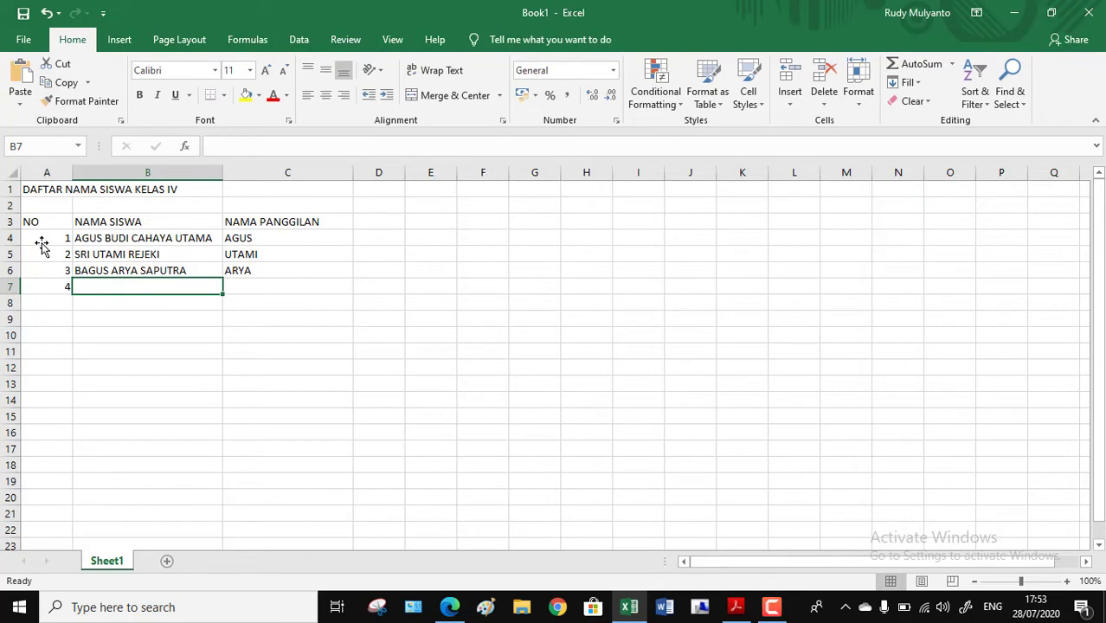
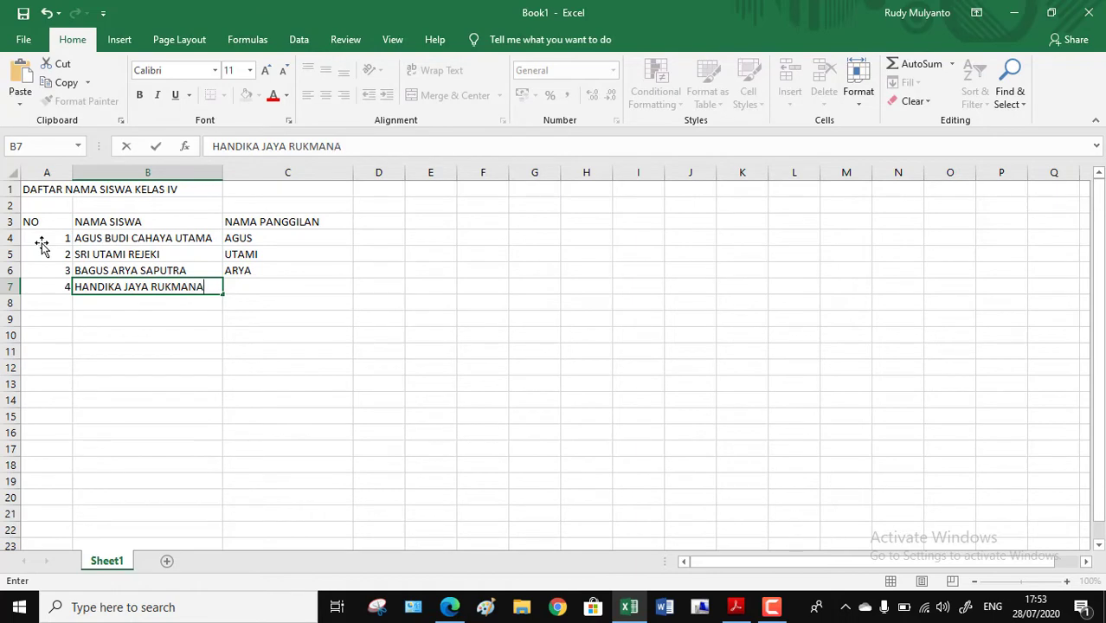
key("Tab")
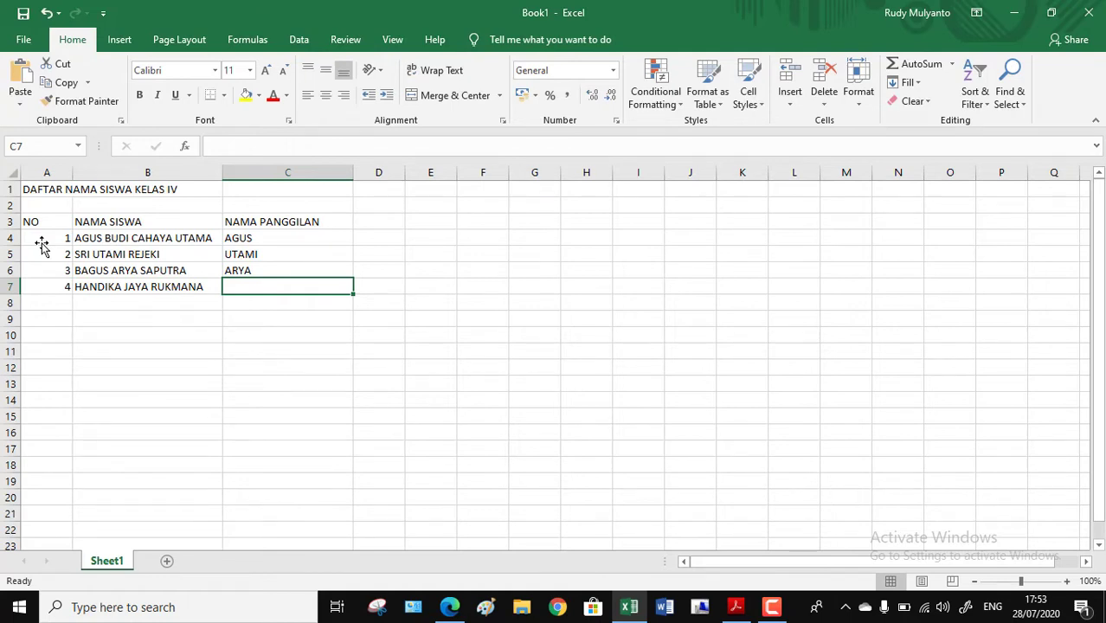
type("JAYA")
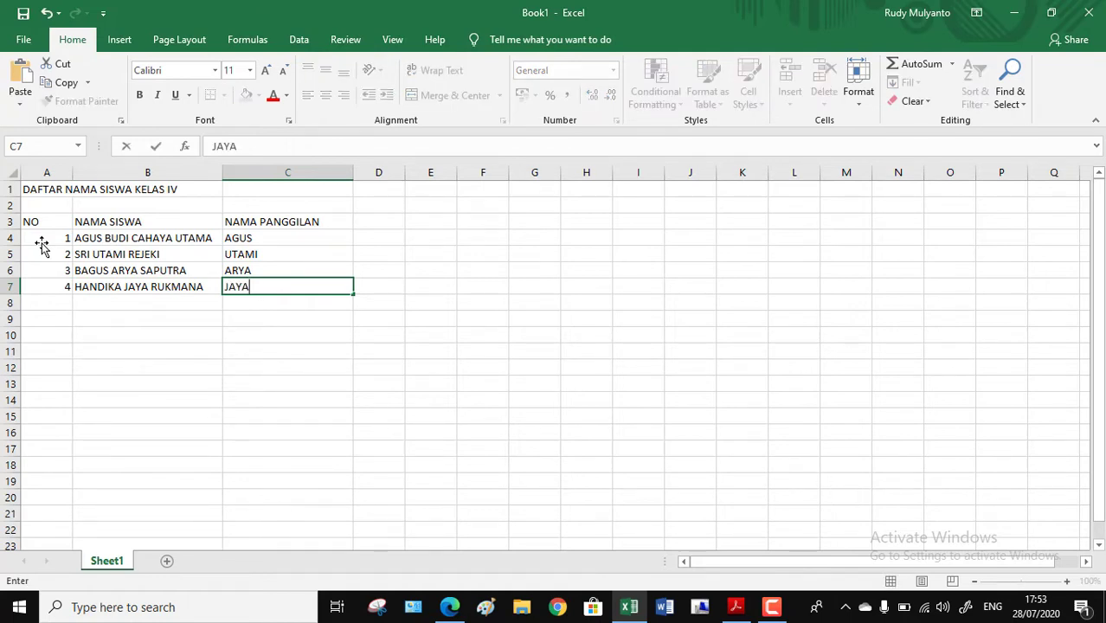
key("Return")
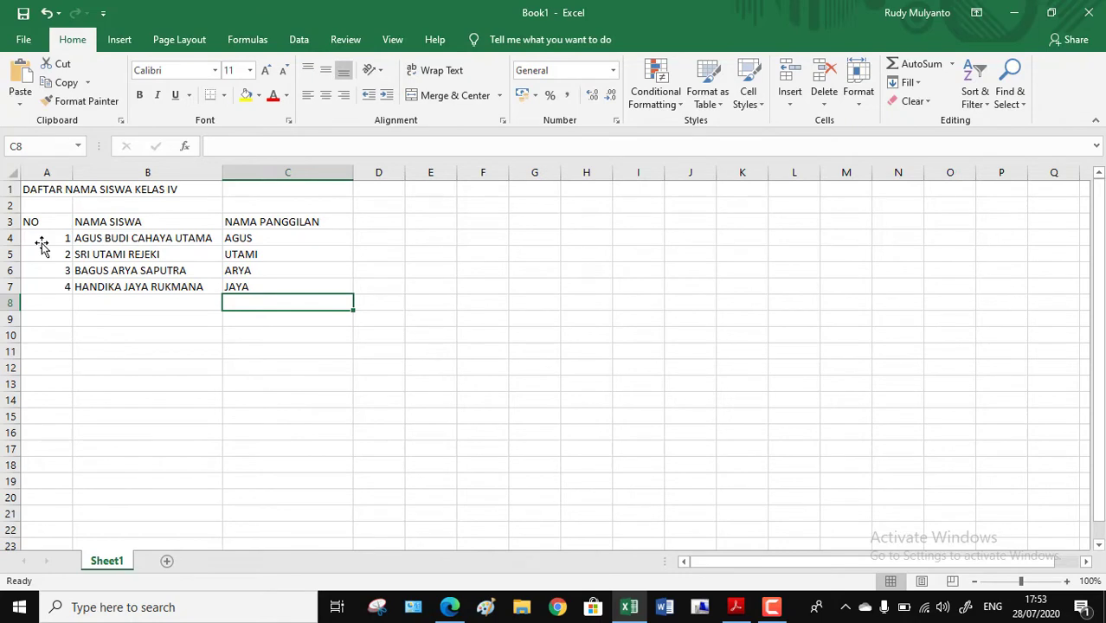
Step: Fill row 8 with number 5, the fifth student's full name in column B and the nickname in column C
key("Left")
key("Left")
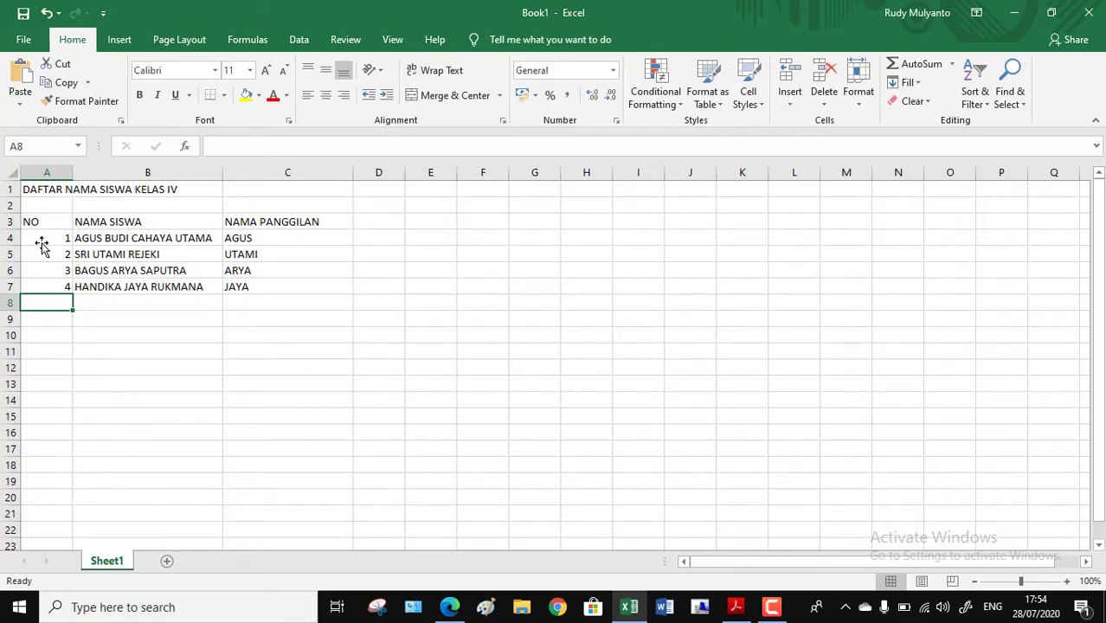
type("5")
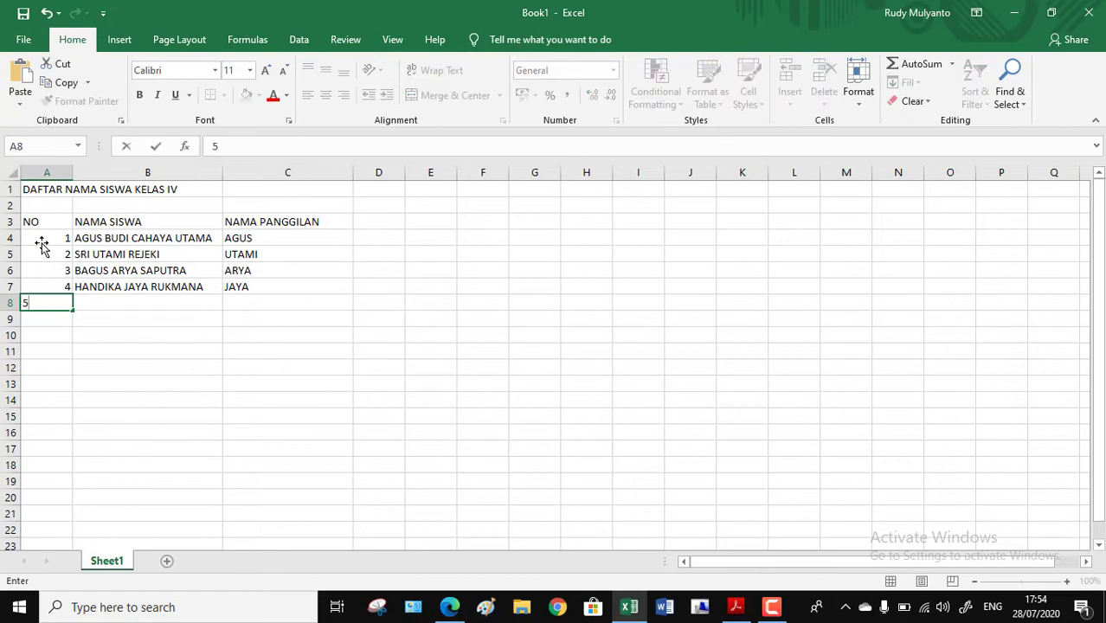
key("Tab")
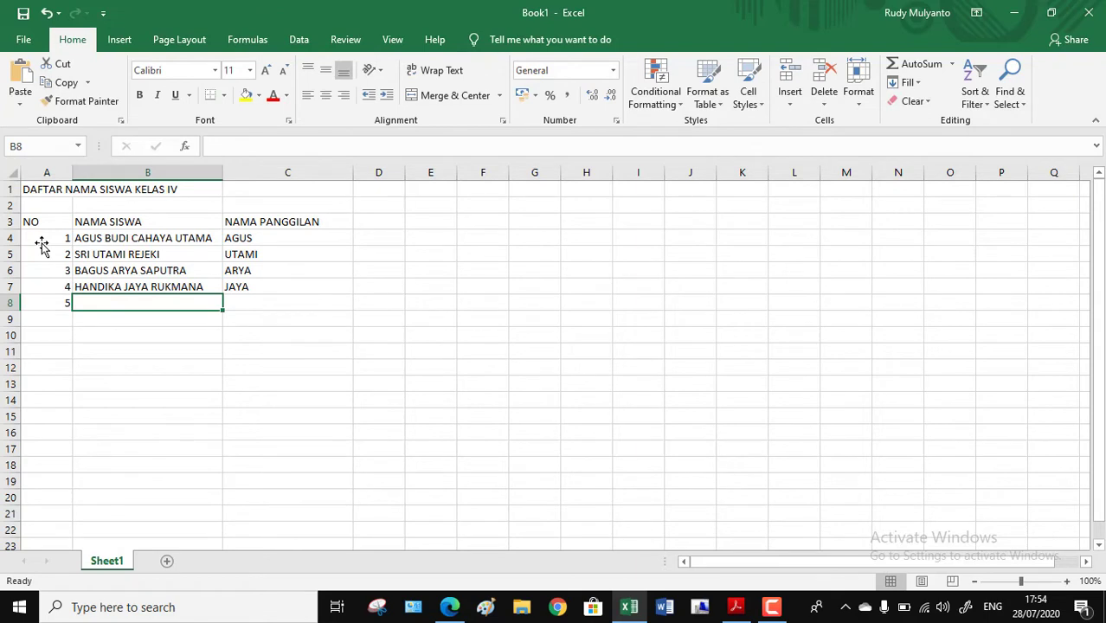
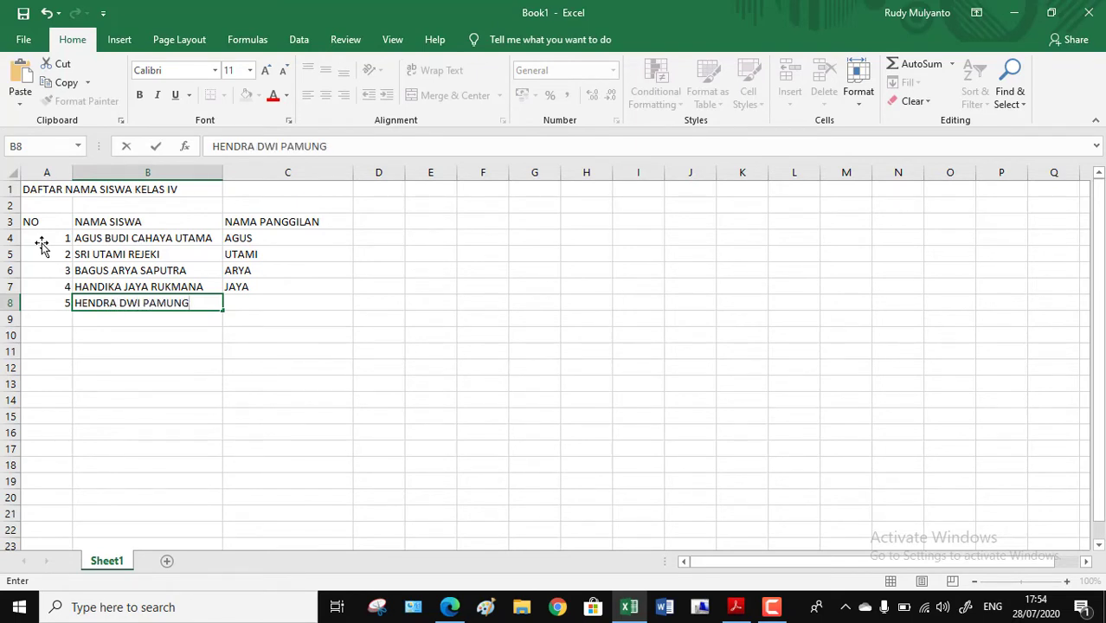
key("Tab")
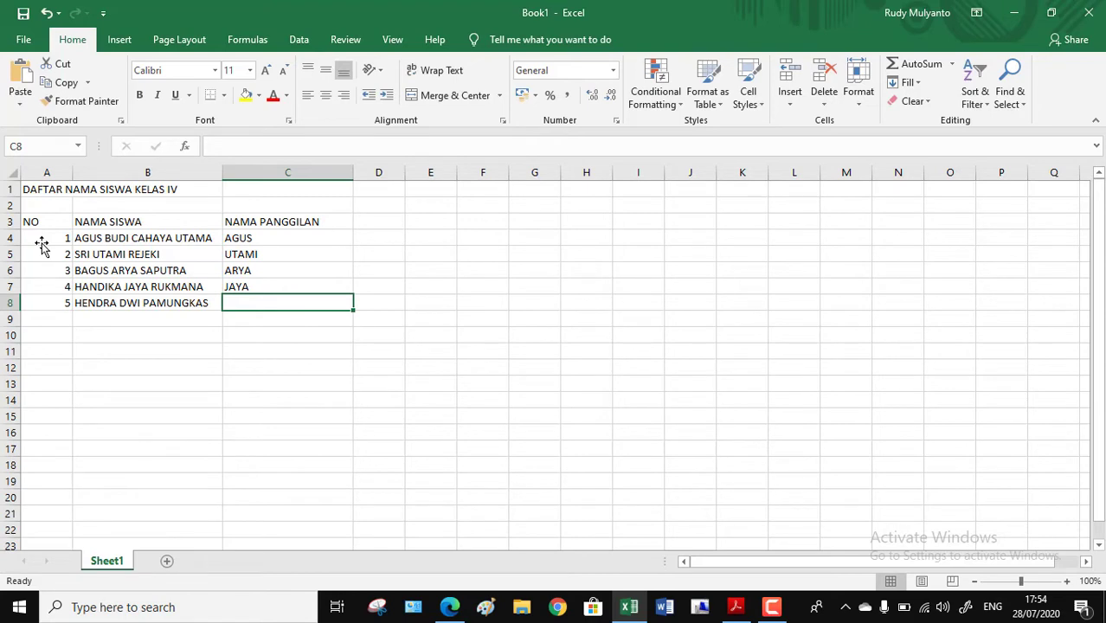
type("HEND")
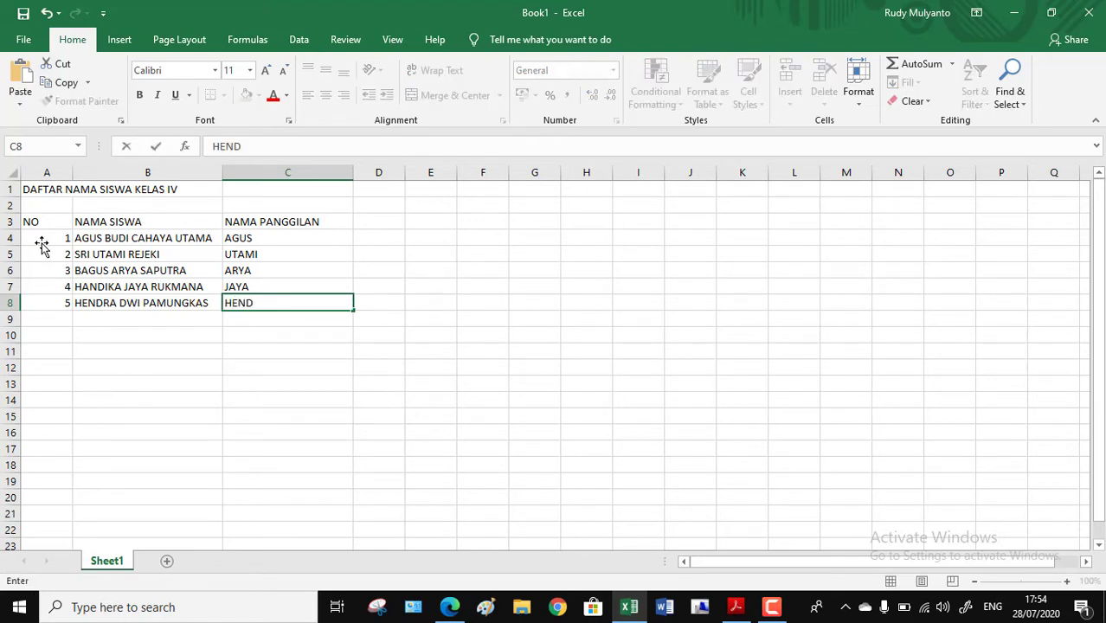
type("RA")
key("Return")
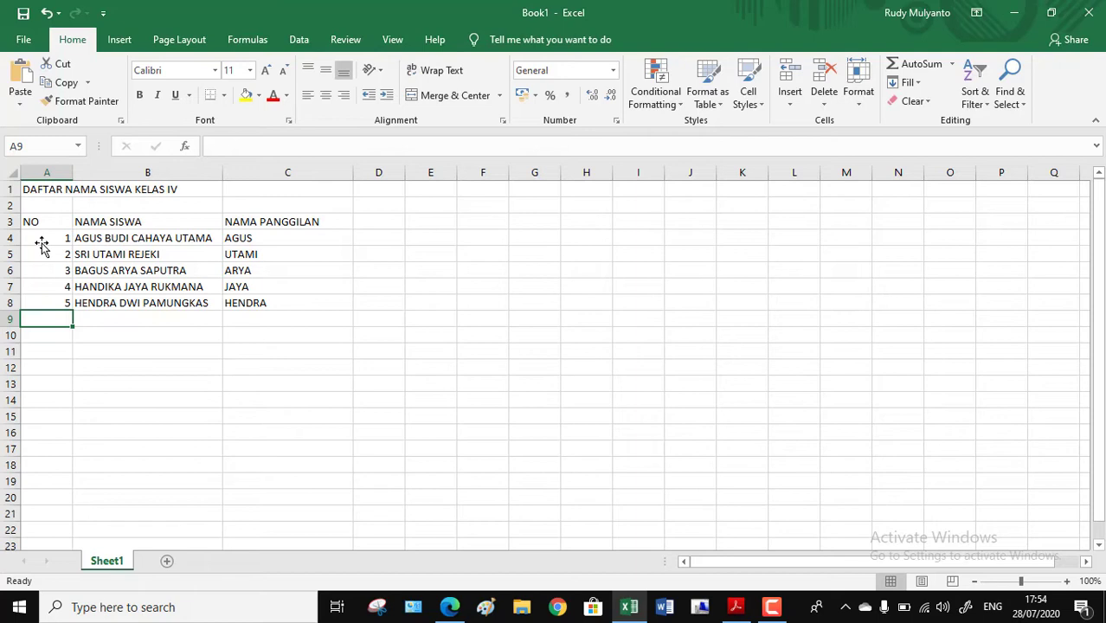
Step: Fill row 9 with number 6, the sixth student's full name in column B and the nickname in column C
type("6")
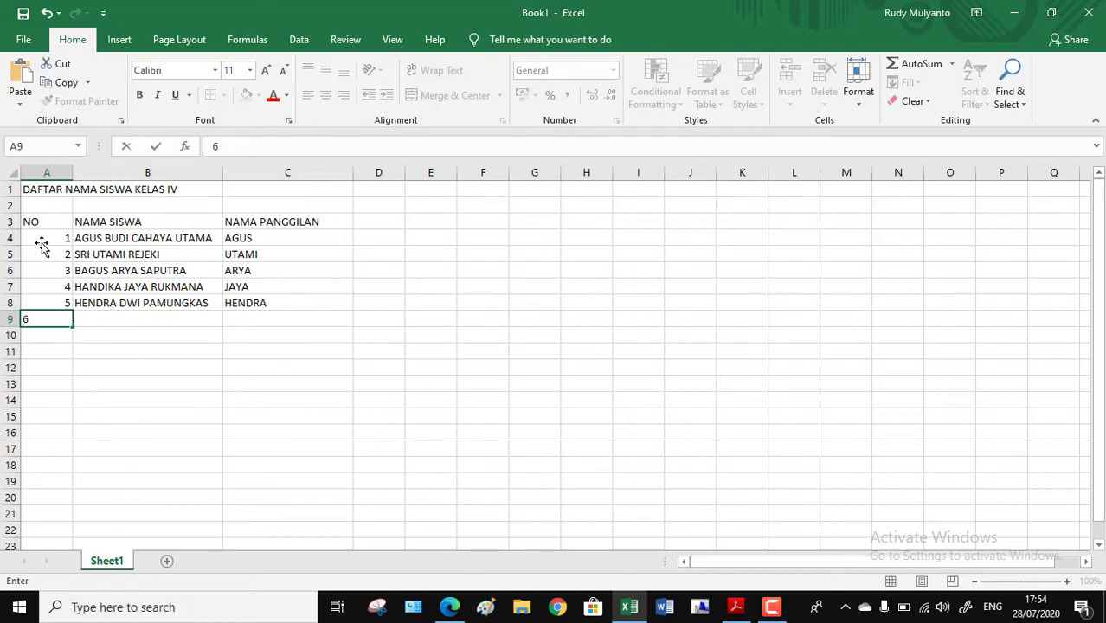
key("Tab")
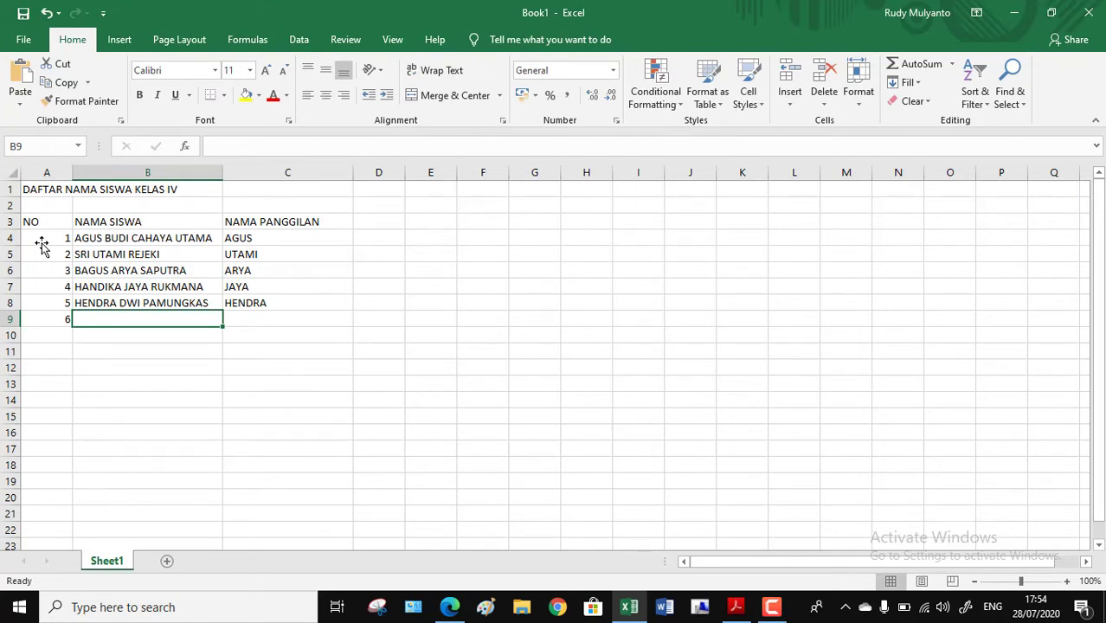
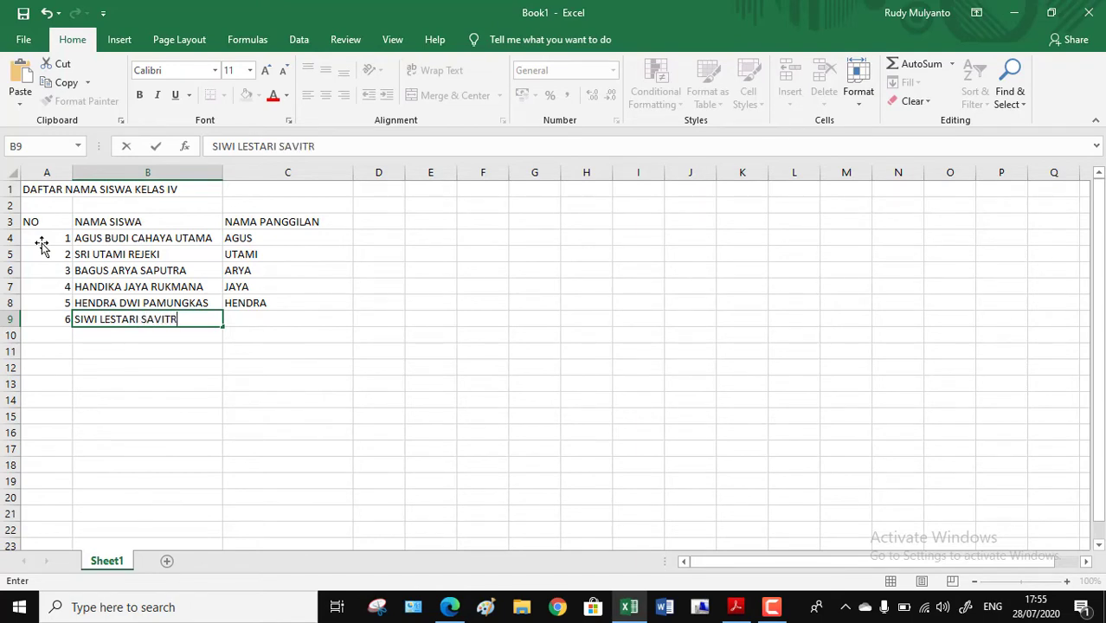
key("Tab")
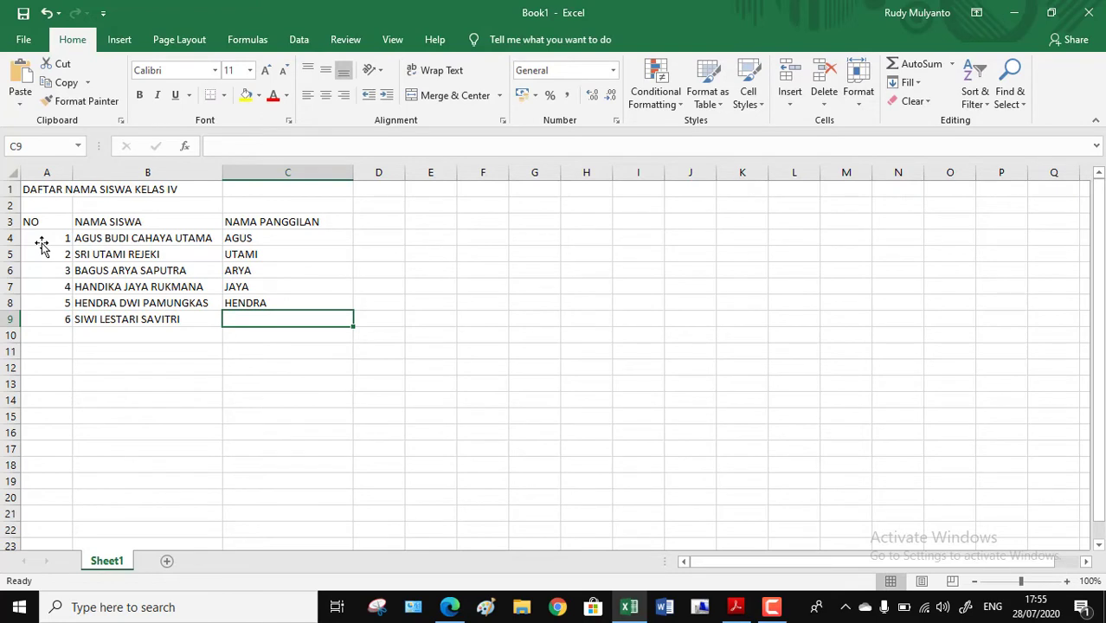
type("VITR")
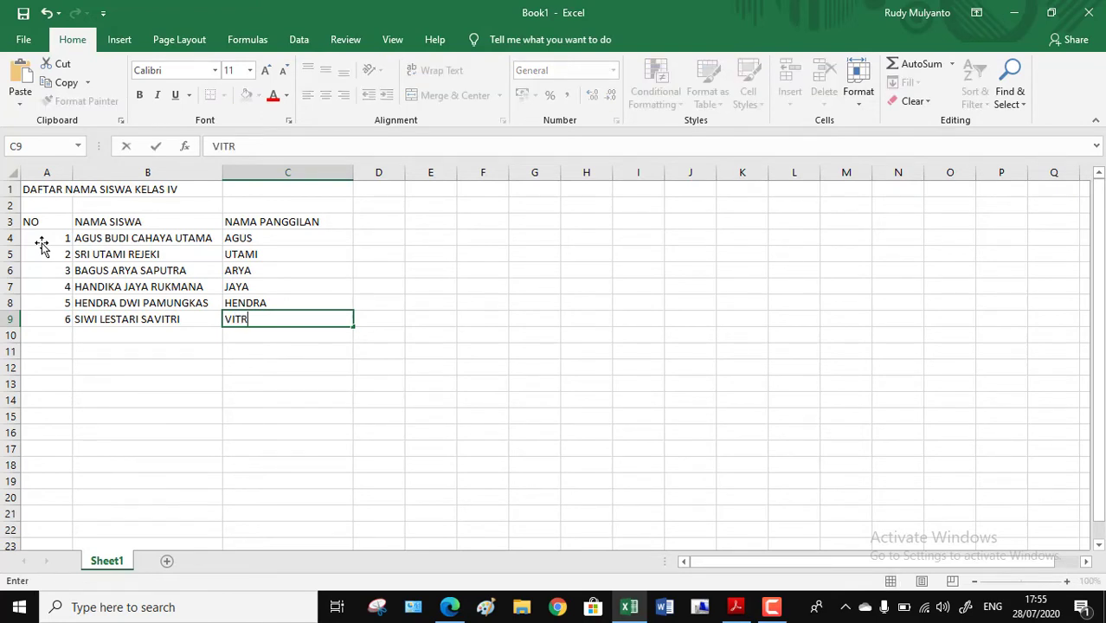
type("I")
key("Return")
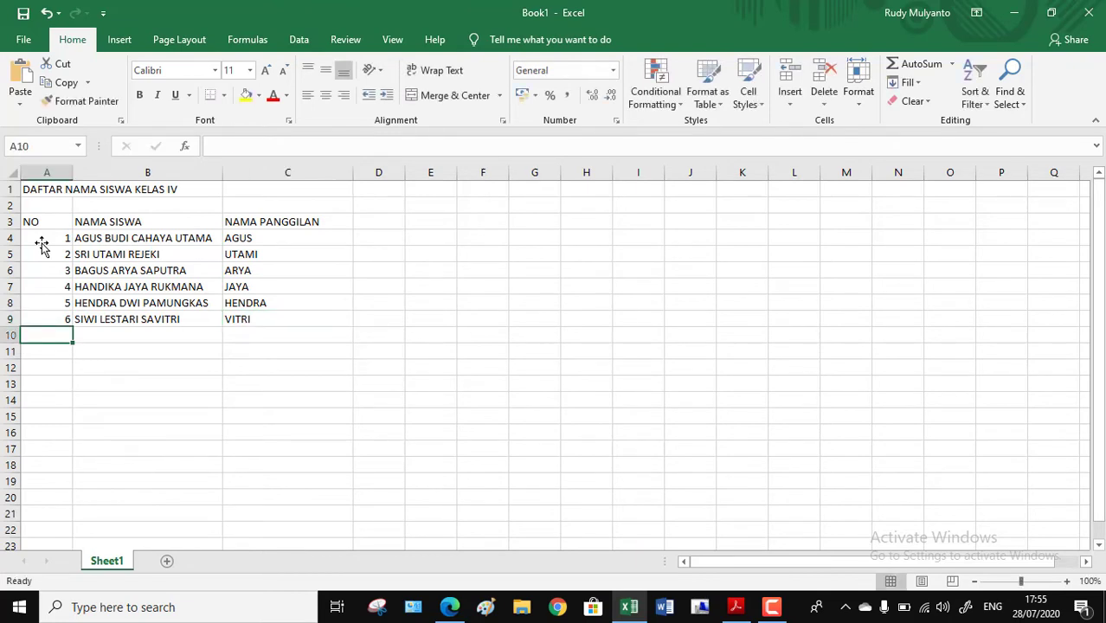